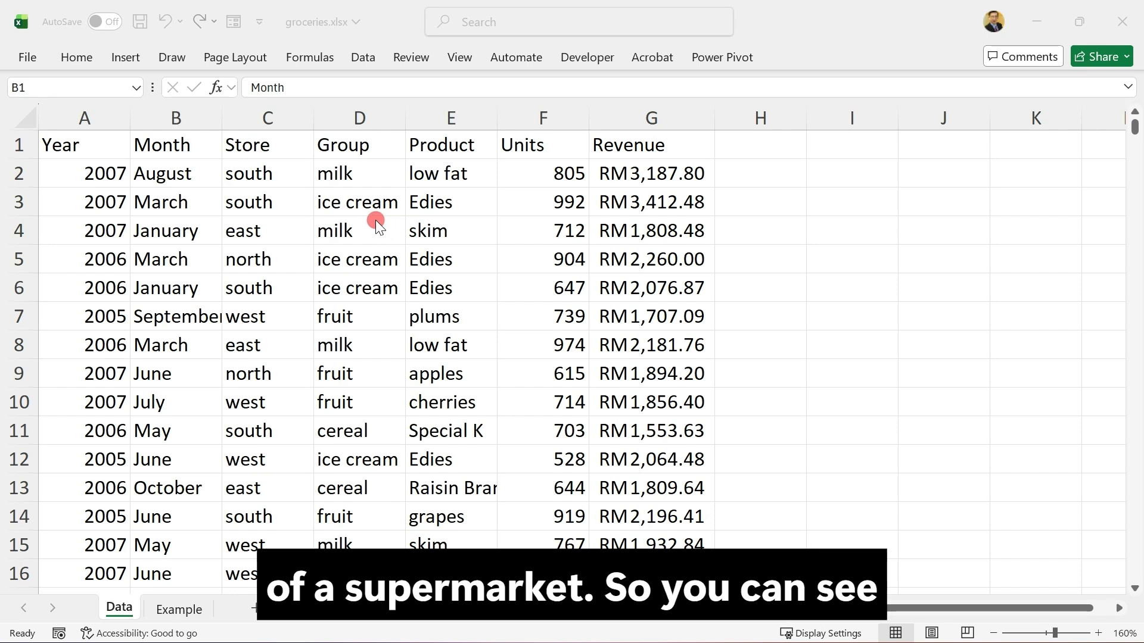
Examine the Year, Month and Store columns of the Data sheet, including the different store locations listed
click(84, 113)
click(85, 113)
click(179, 112)
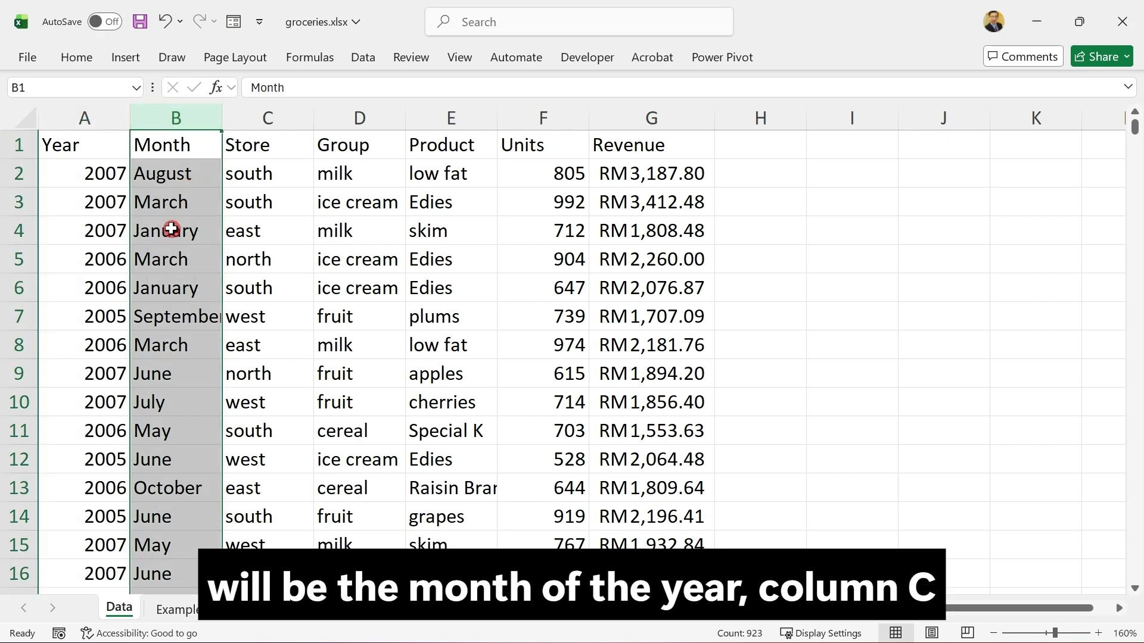
click(281, 115)
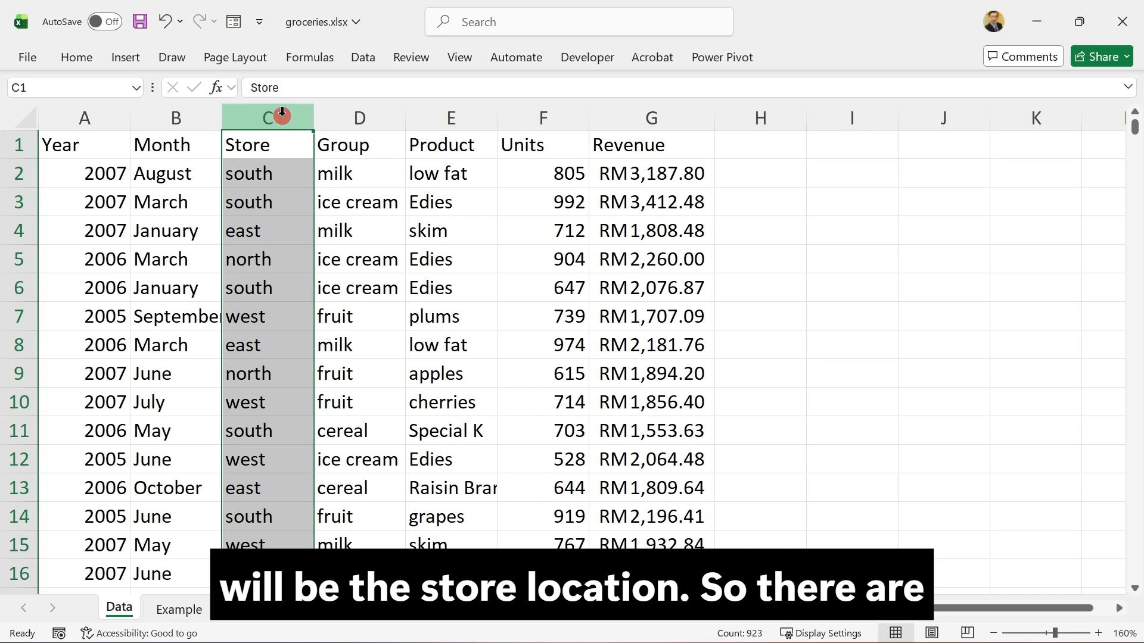
click(275, 175)
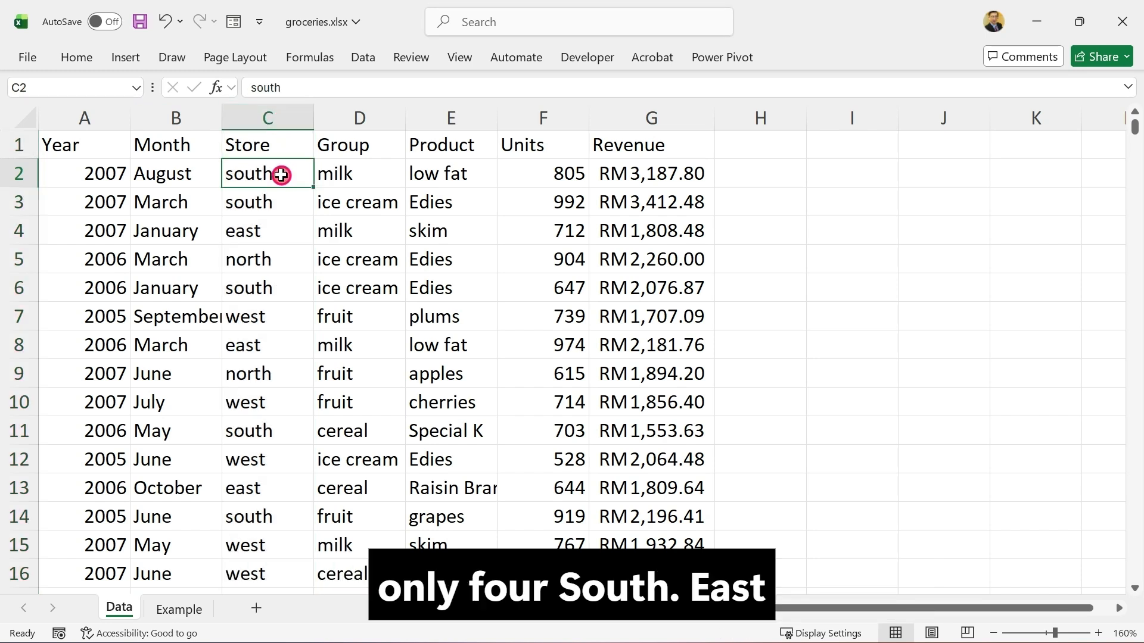
click(265, 233)
click(267, 262)
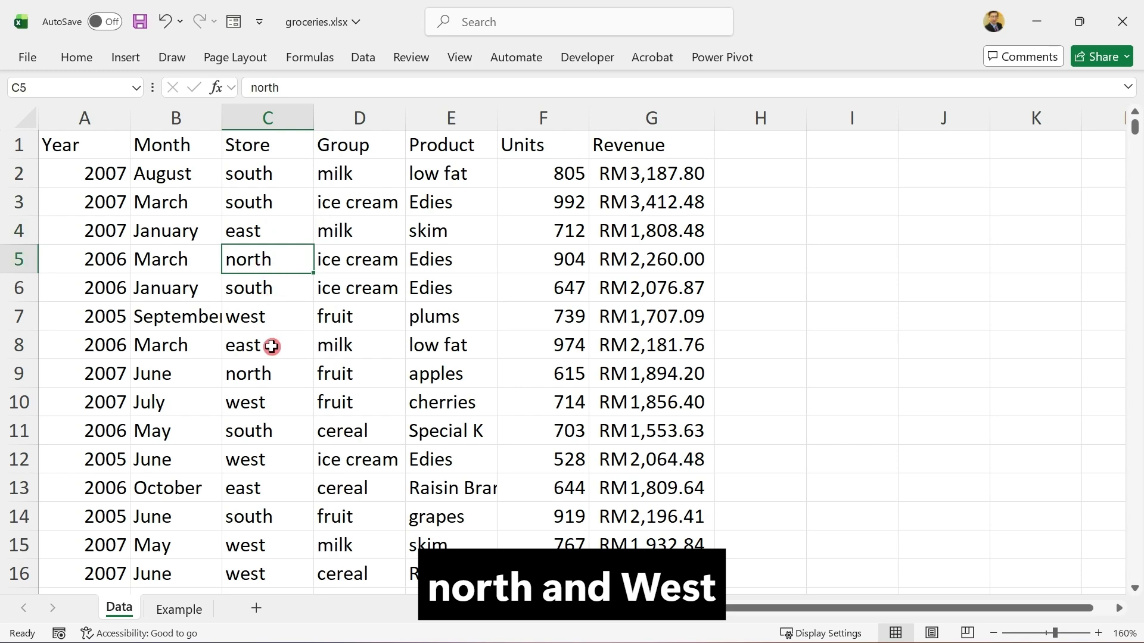
Review the Group, Product, Units and Revenue columns, reading down through the revenue records
click(374, 110)
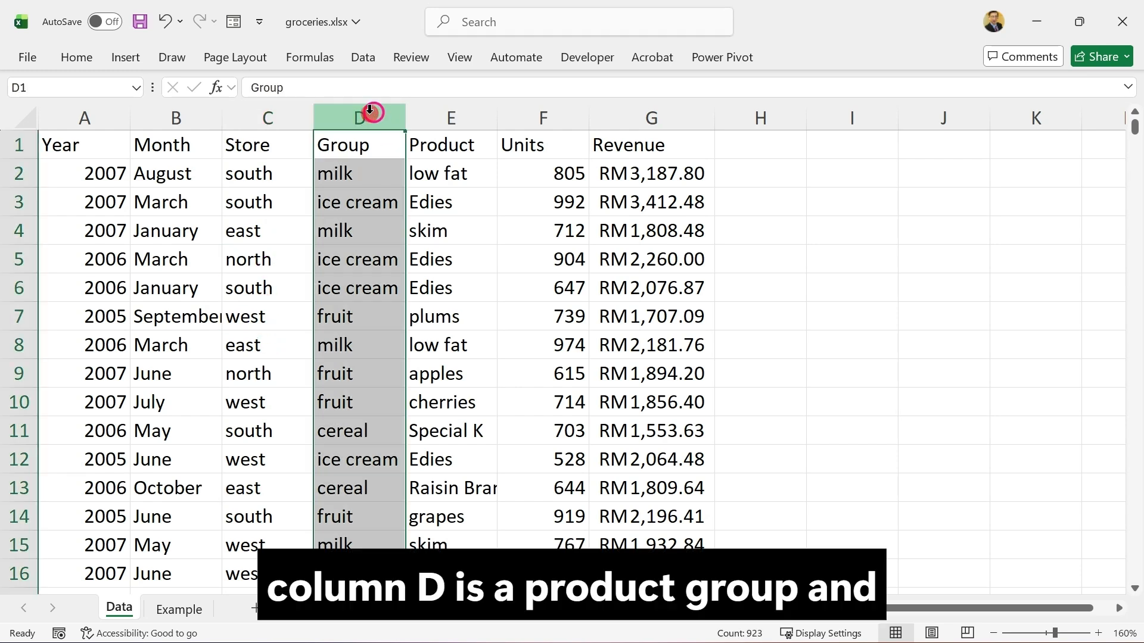
click(459, 105)
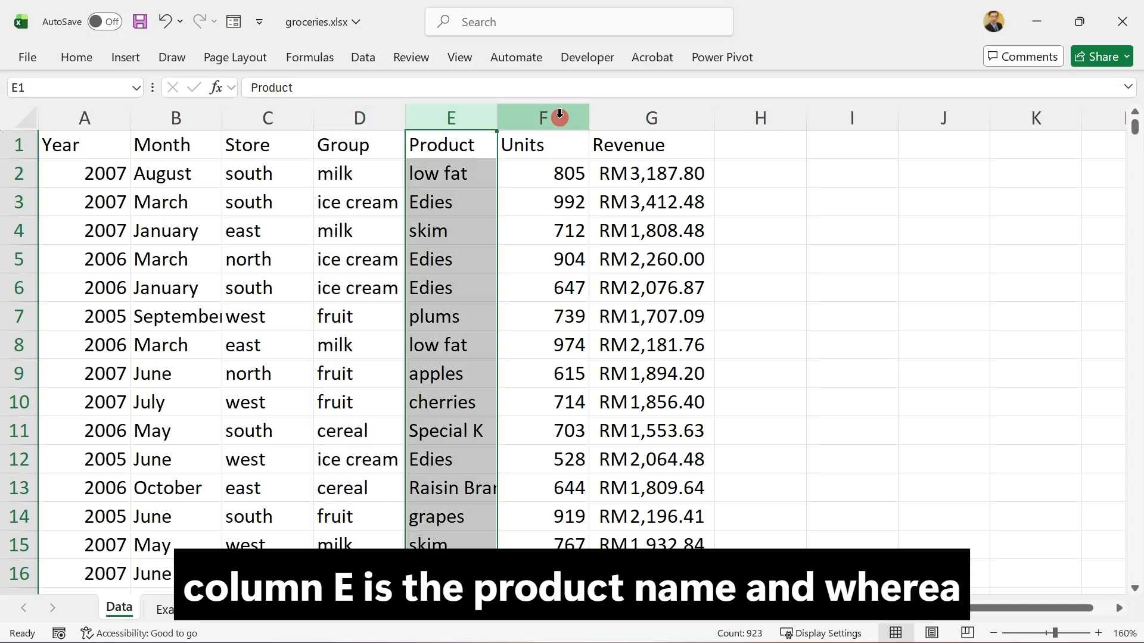
click(559, 114)
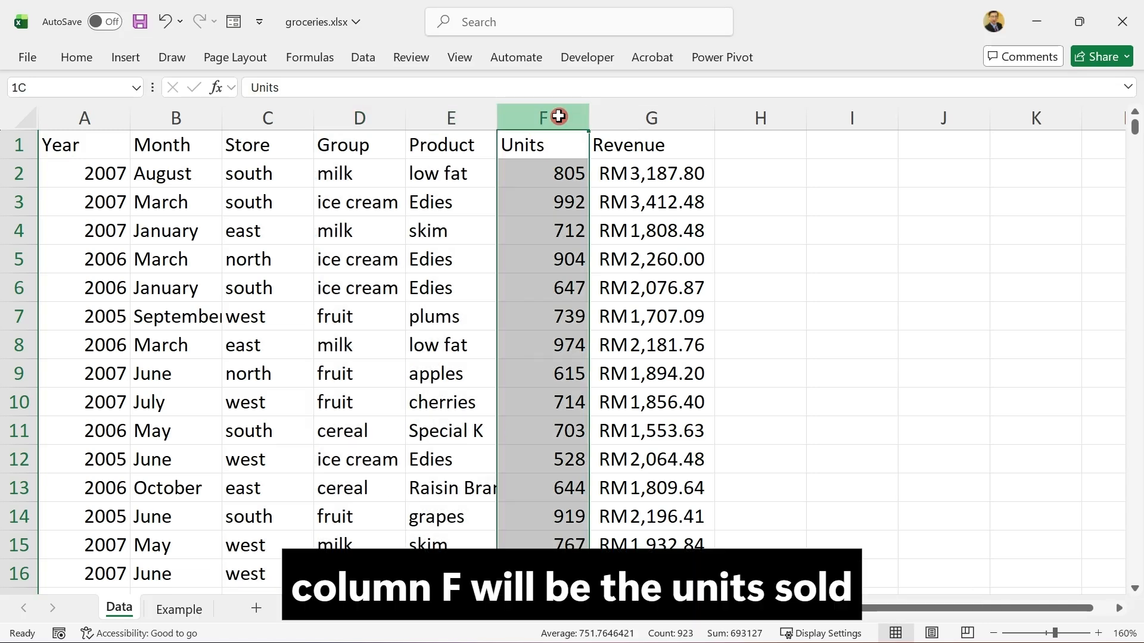
click(652, 116)
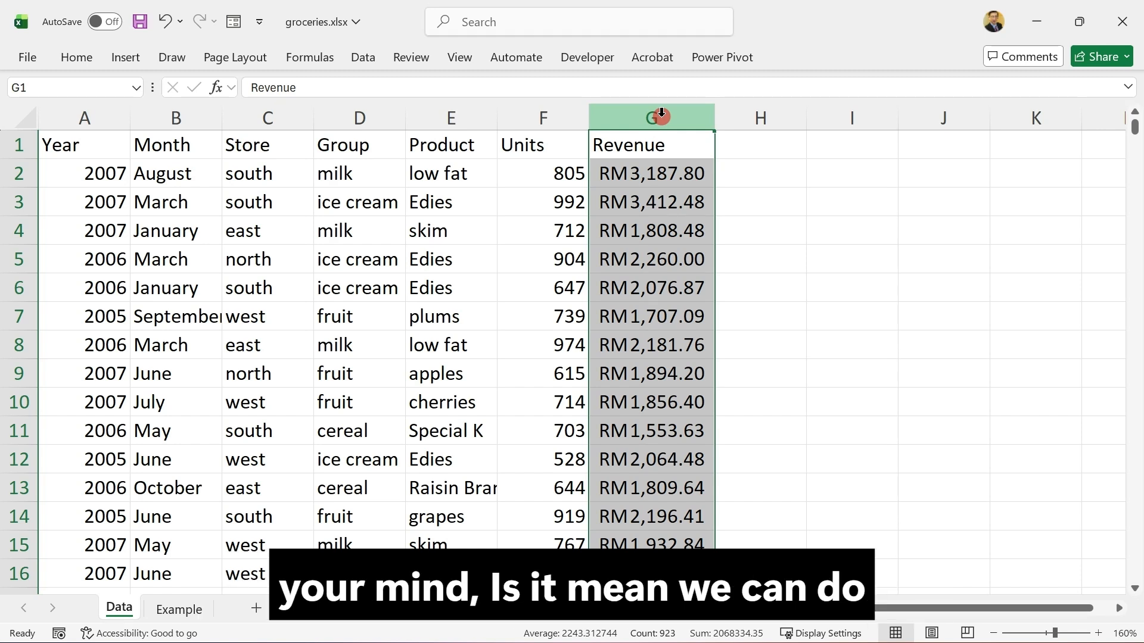
scroll(649, 488, down, 15)
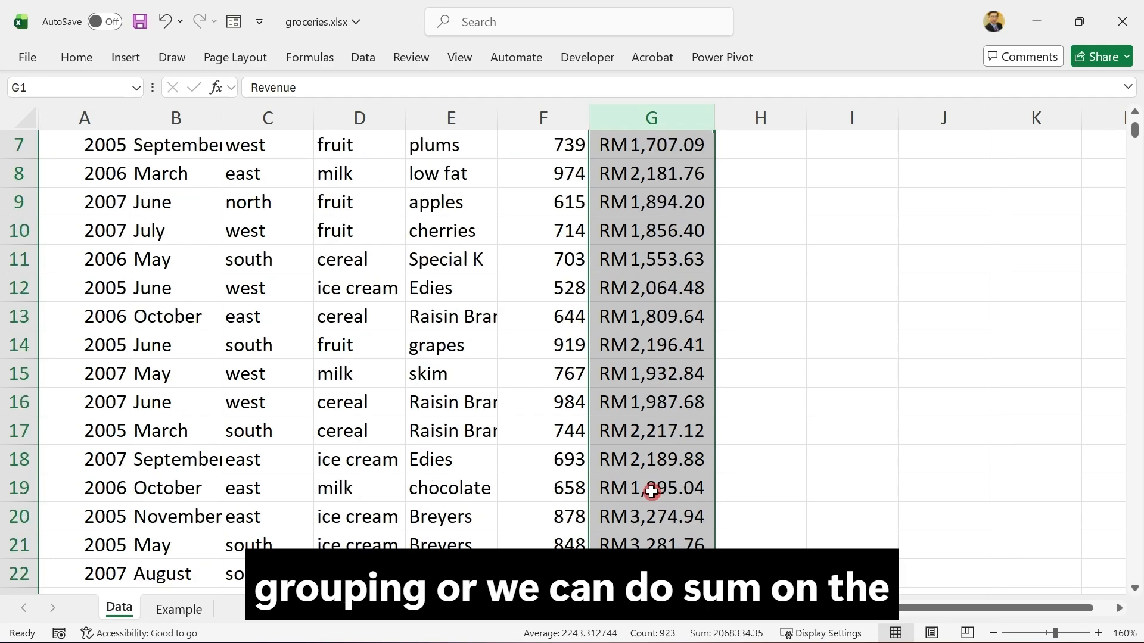
scroll(648, 491, down, 20)
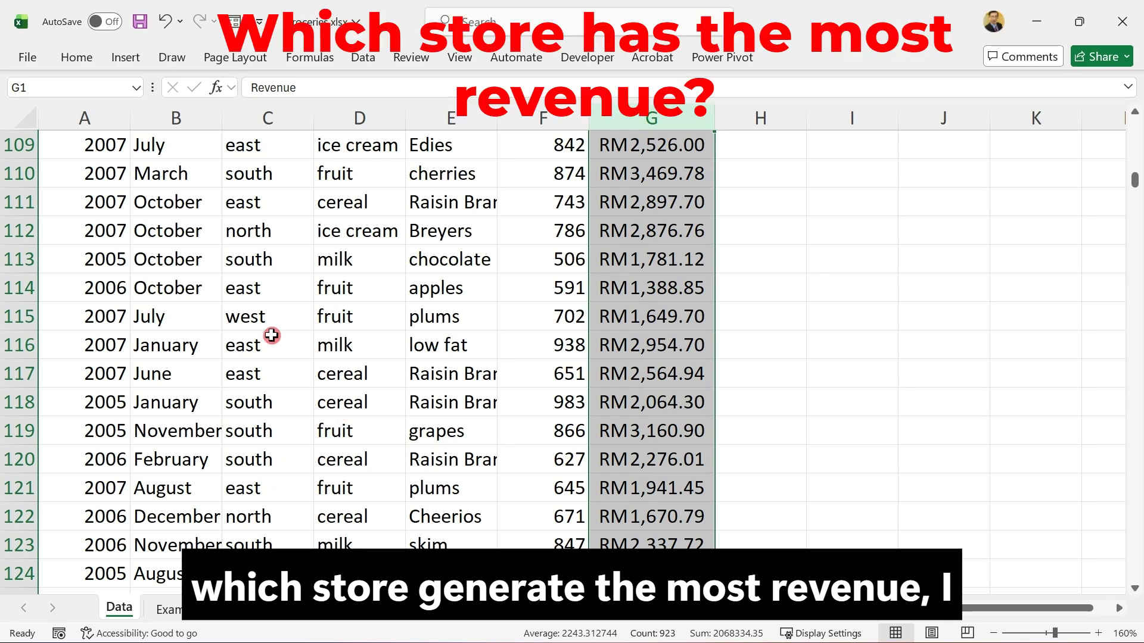
Compare the revenue-by-store PivotTable on the Example sheet with the raw records on the Data sheet
click(181, 609)
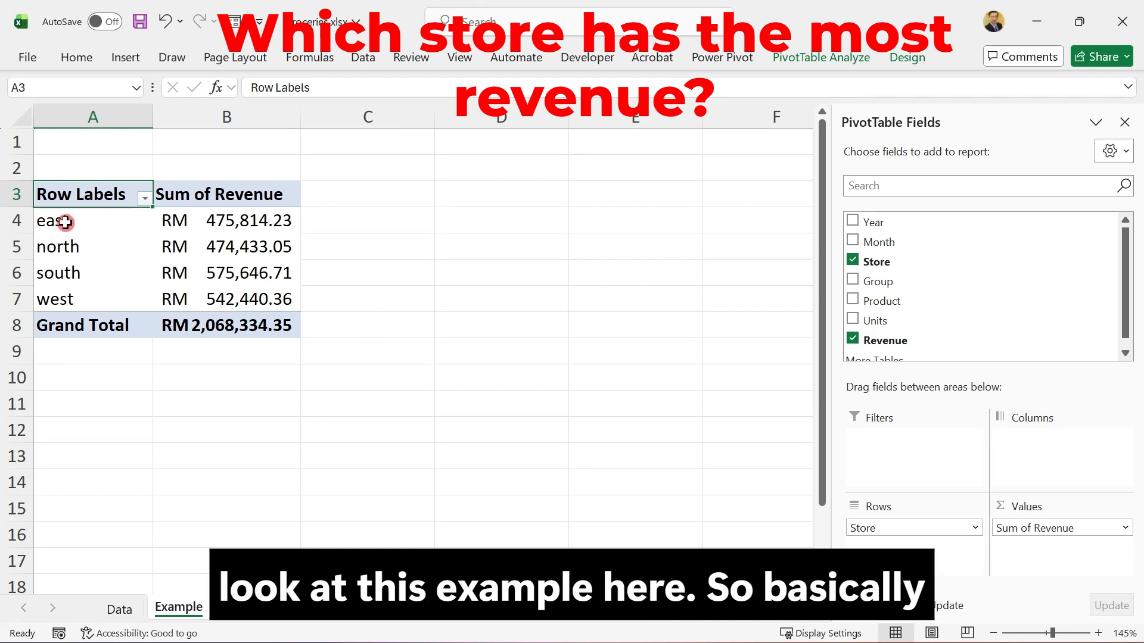
click(89, 223)
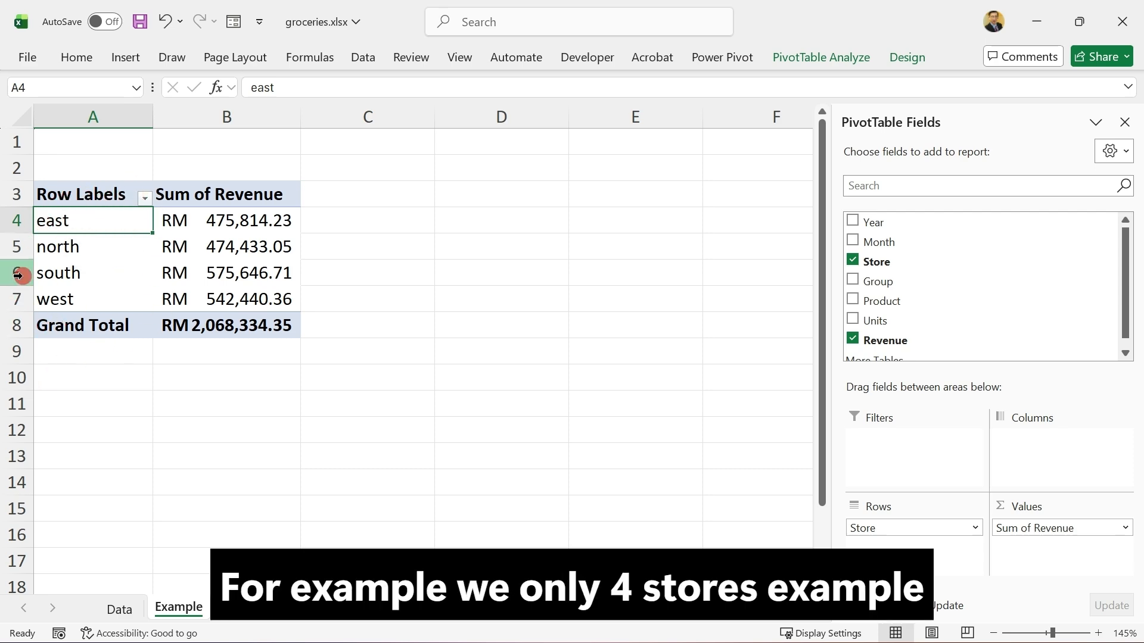
click(119, 607)
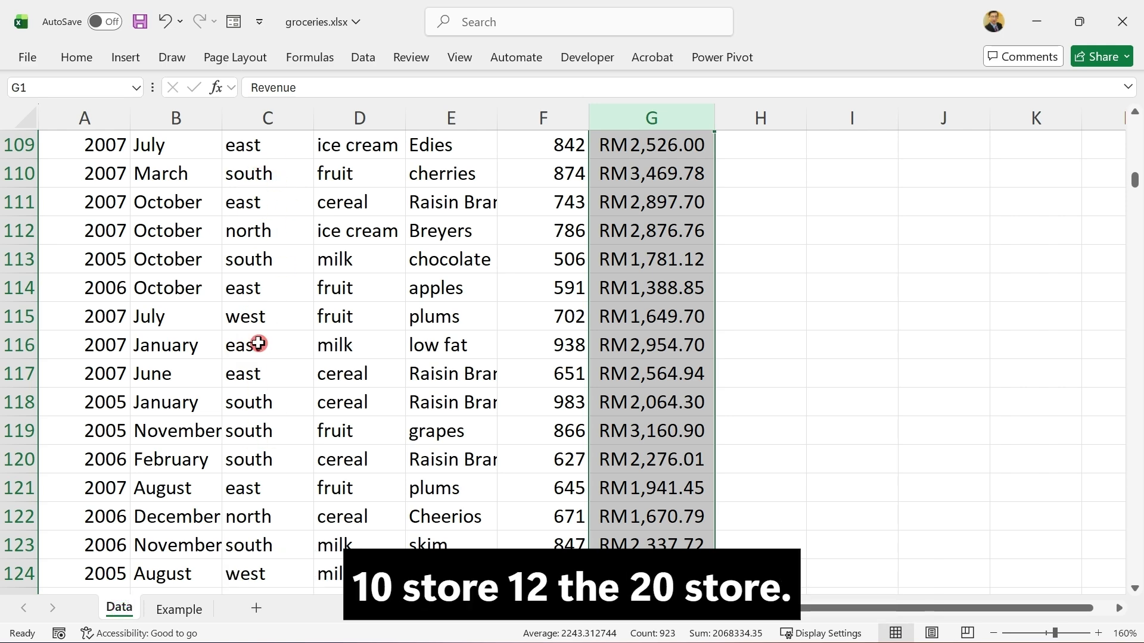
click(194, 612)
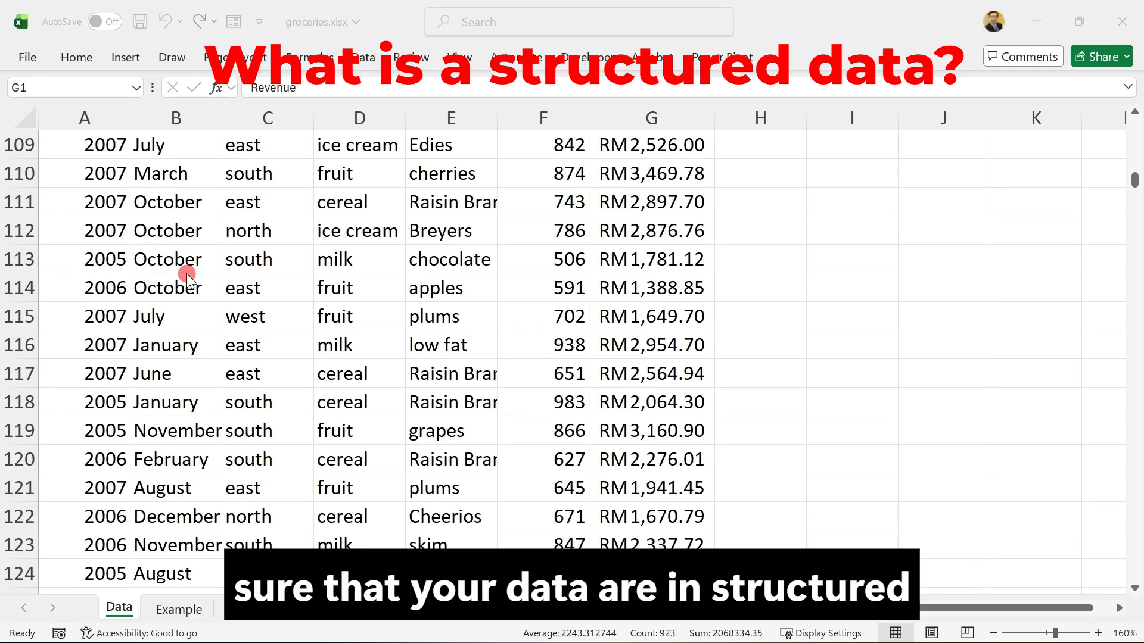
Return to the header row of the Data sheet and check the column names, starting at cell A1
scroll(187, 276, up, 11)
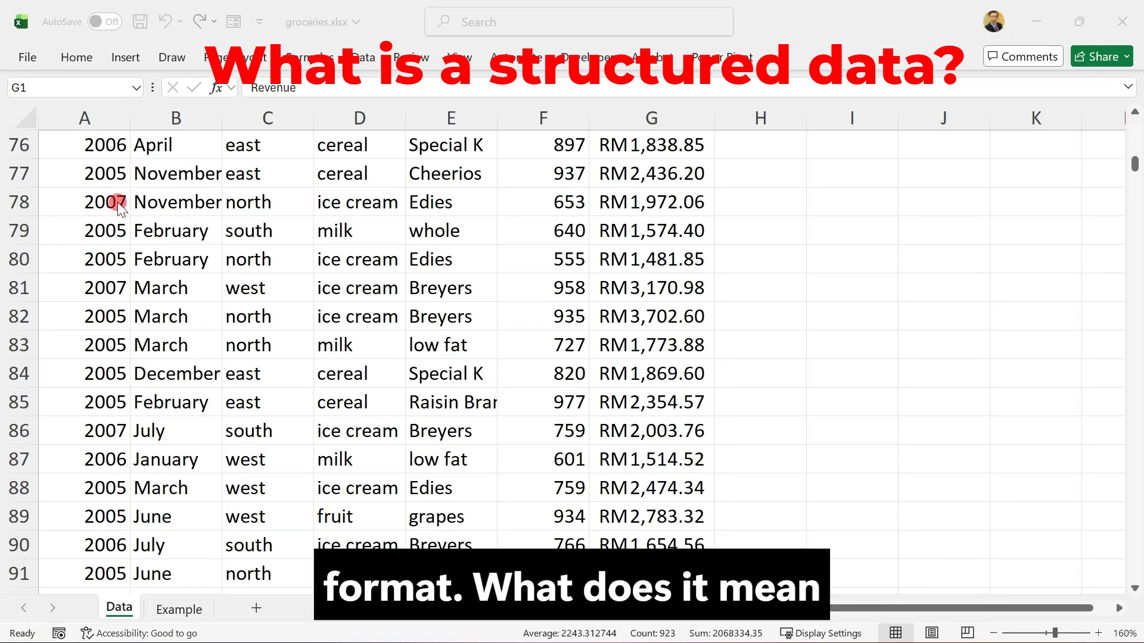
scroll(117, 202, up, 20)
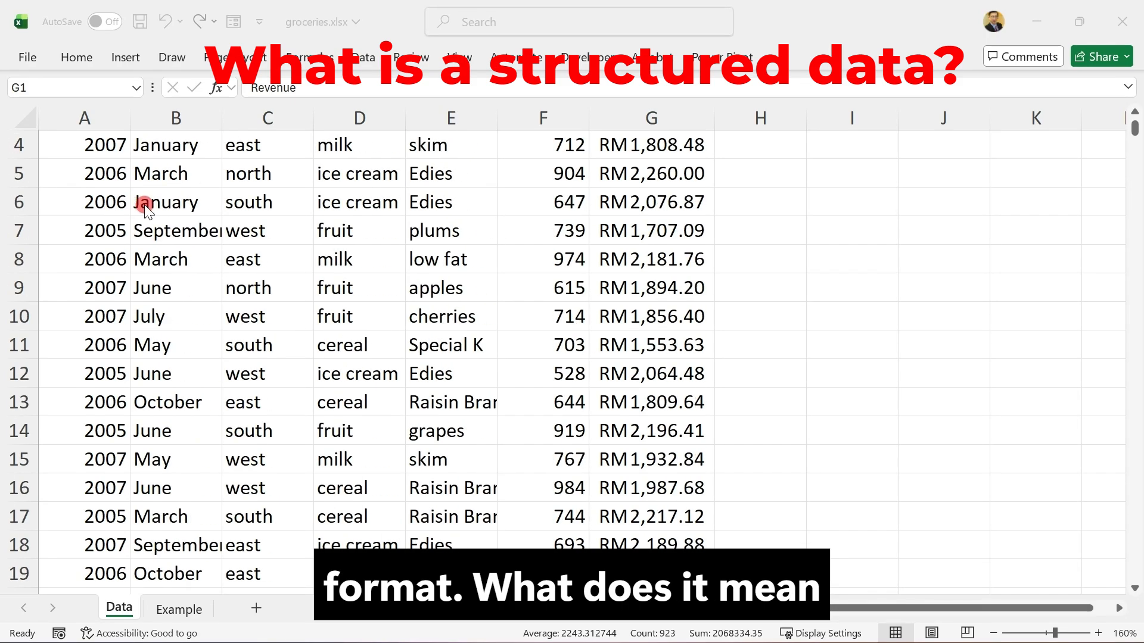
scroll(145, 206, up, 1)
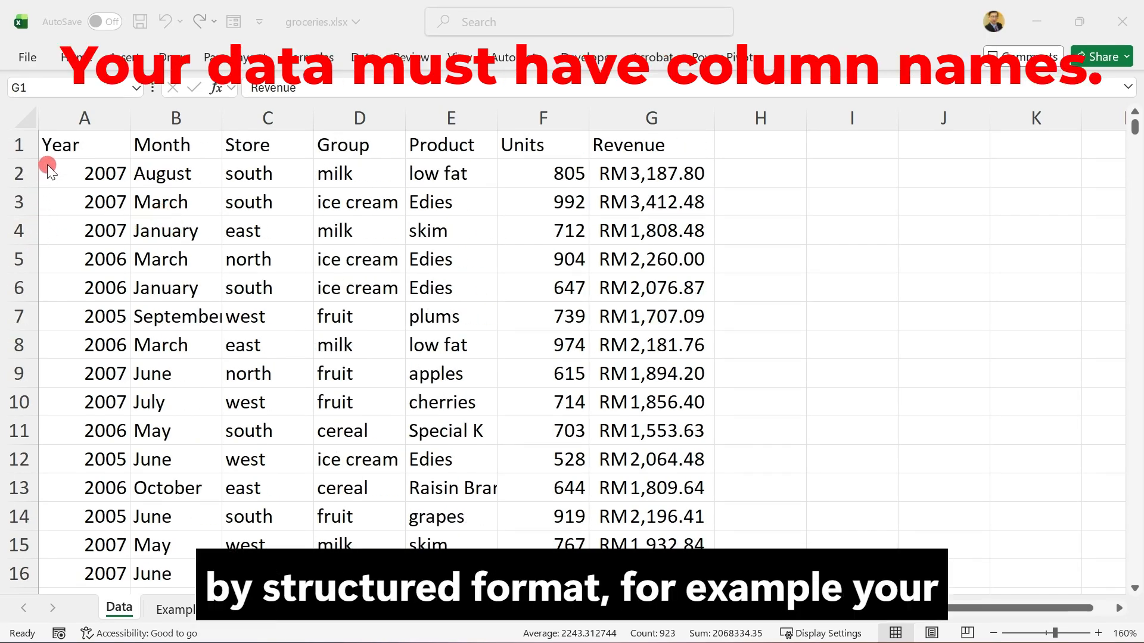
click(72, 145)
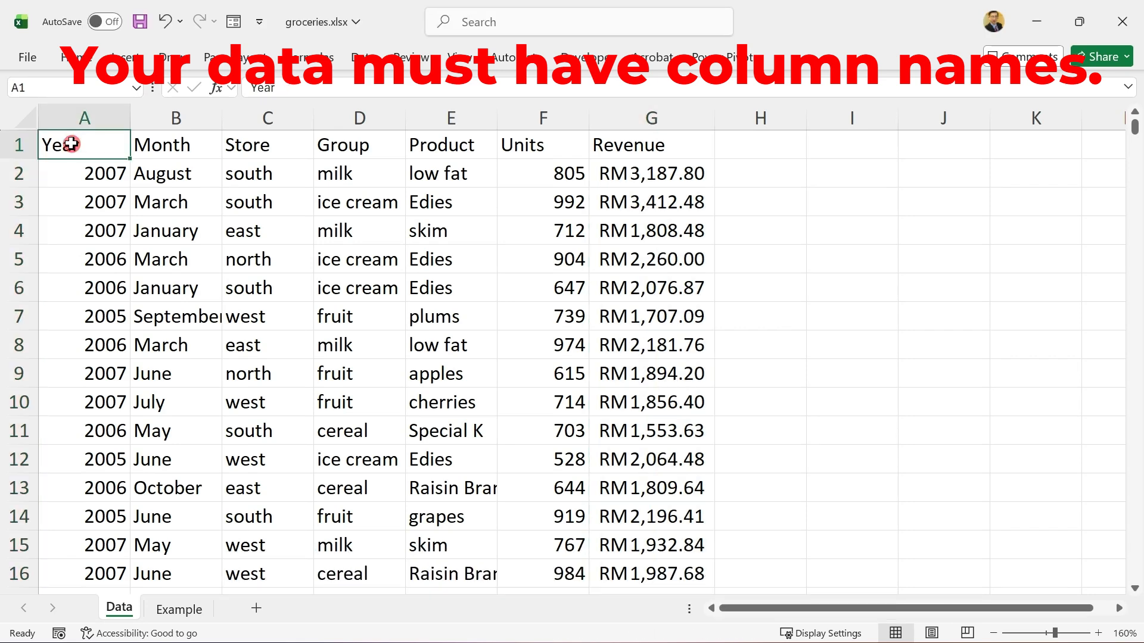
Inspect the whole Year column down to the last record and the first empty row below it
click(91, 116)
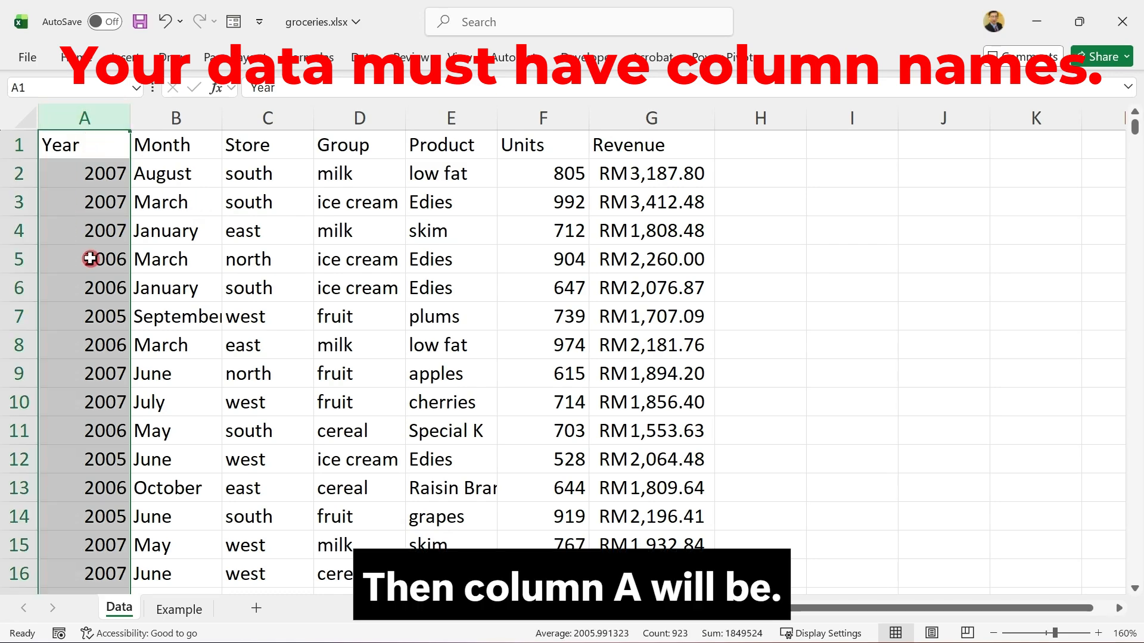
scroll(96, 258, down, 20)
scroll(109, 256, down, 20)
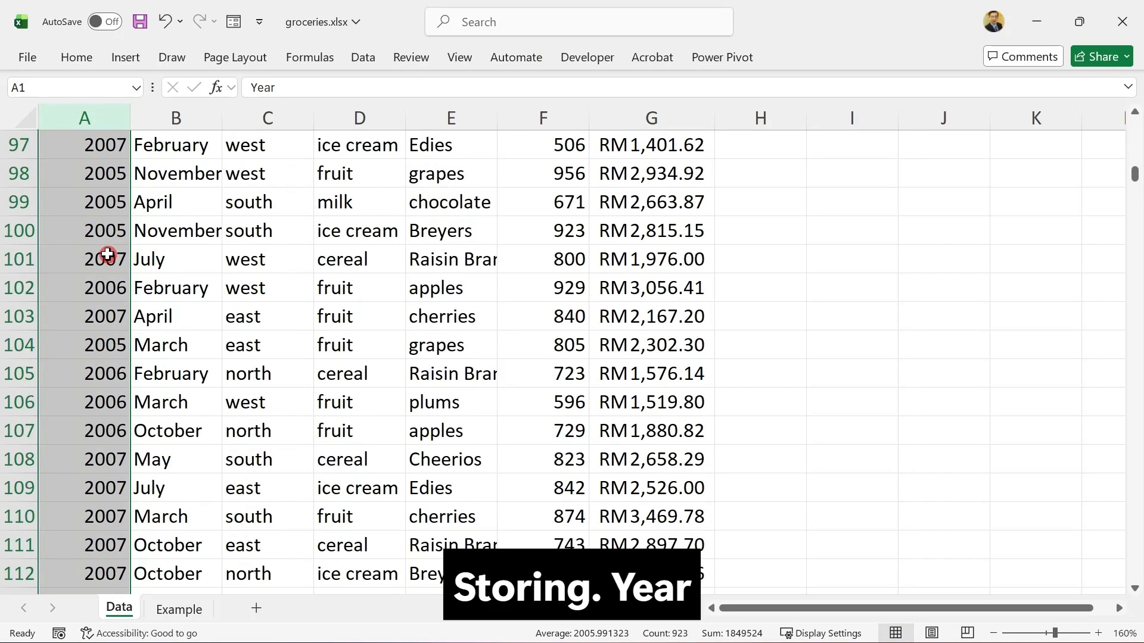
scroll(107, 249, down, 5)
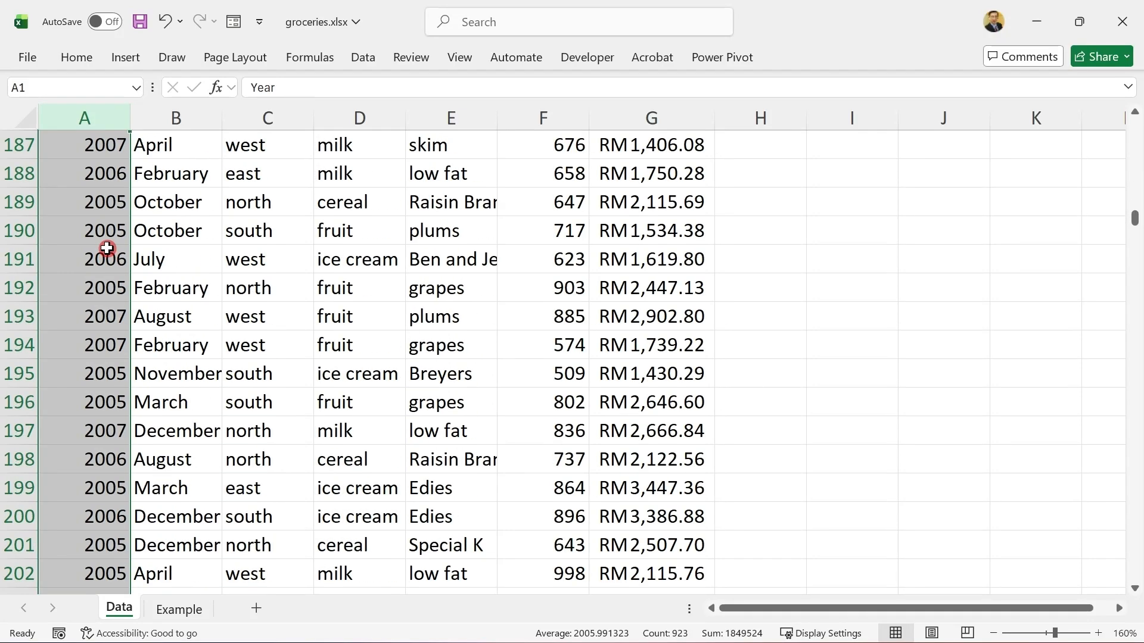
scroll(107, 253, up, 10)
scroll(109, 260, down, 11)
scroll(107, 258, down, 15)
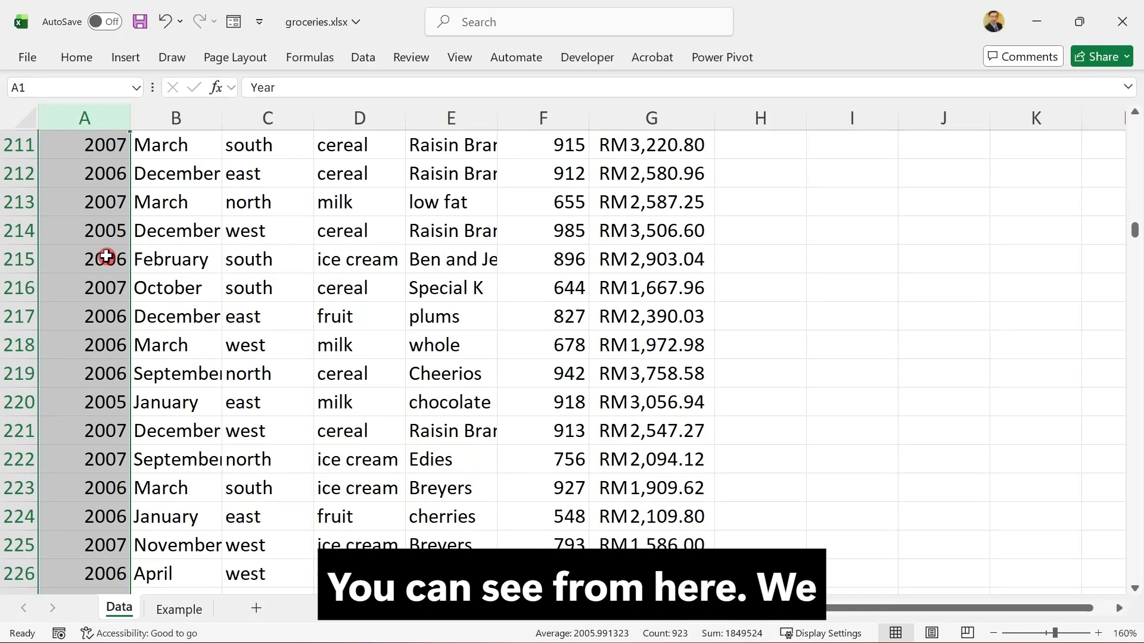
click(89, 572)
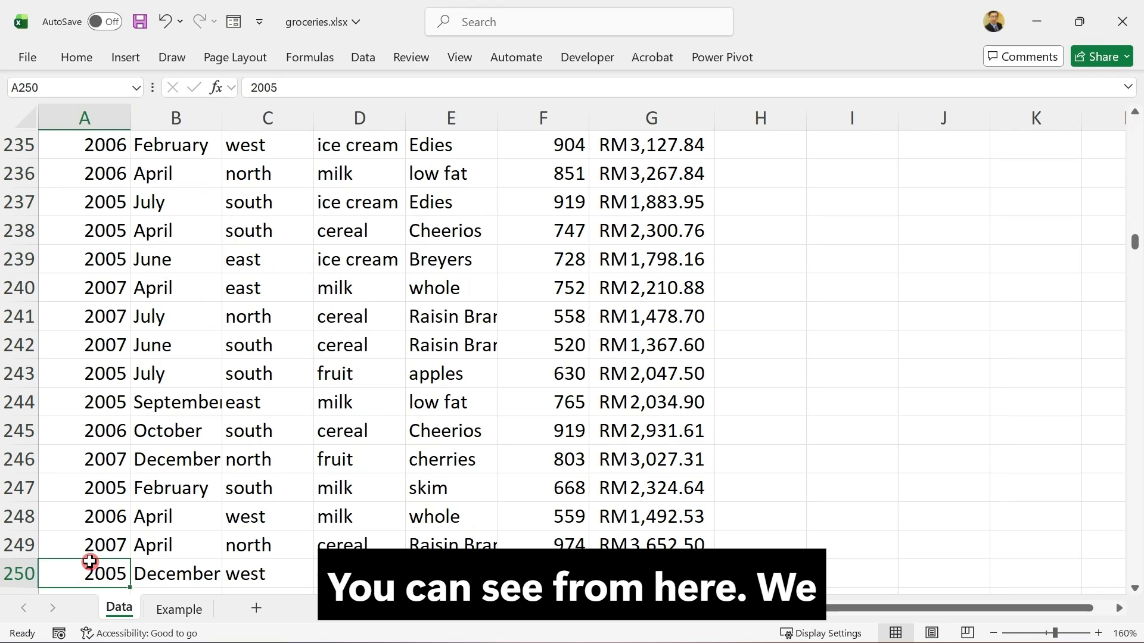
key(ctrl+End)
scroll(90, 561, down, 1)
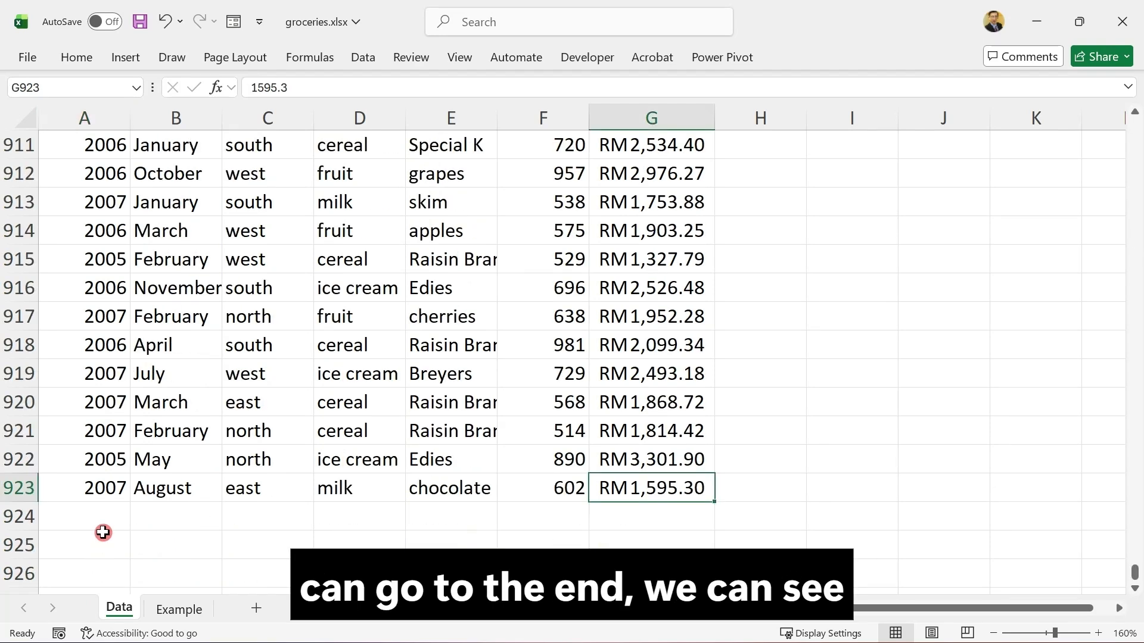
click(84, 514)
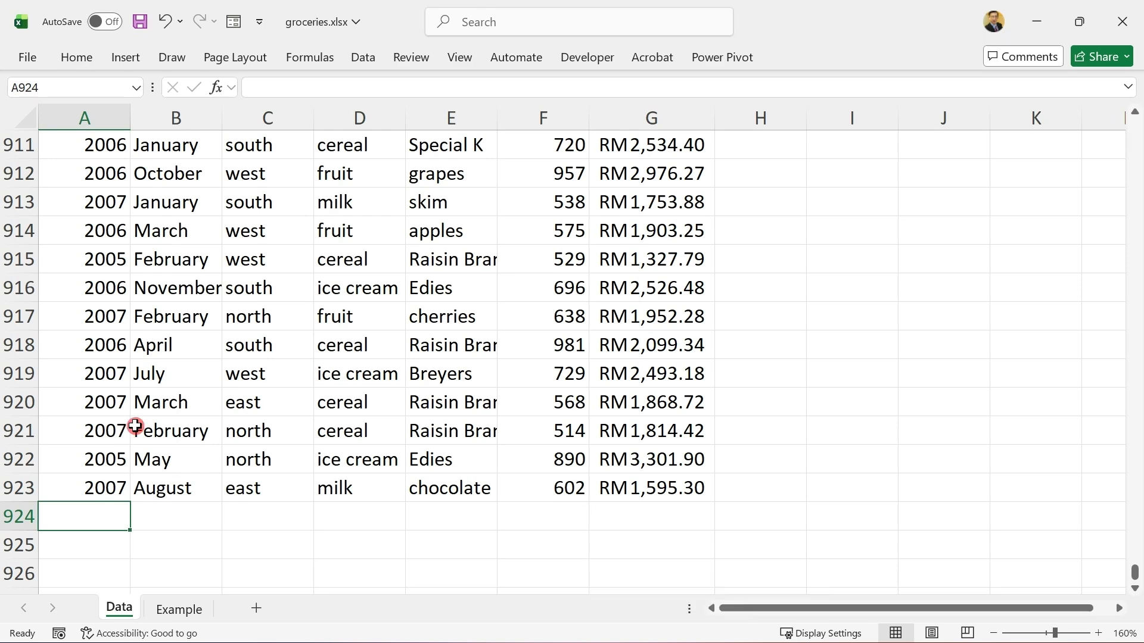
Go back to the start of the Data sheet and check that the Month, Store and Group columns are structured consistently
click(186, 140)
key(ctrl+Home)
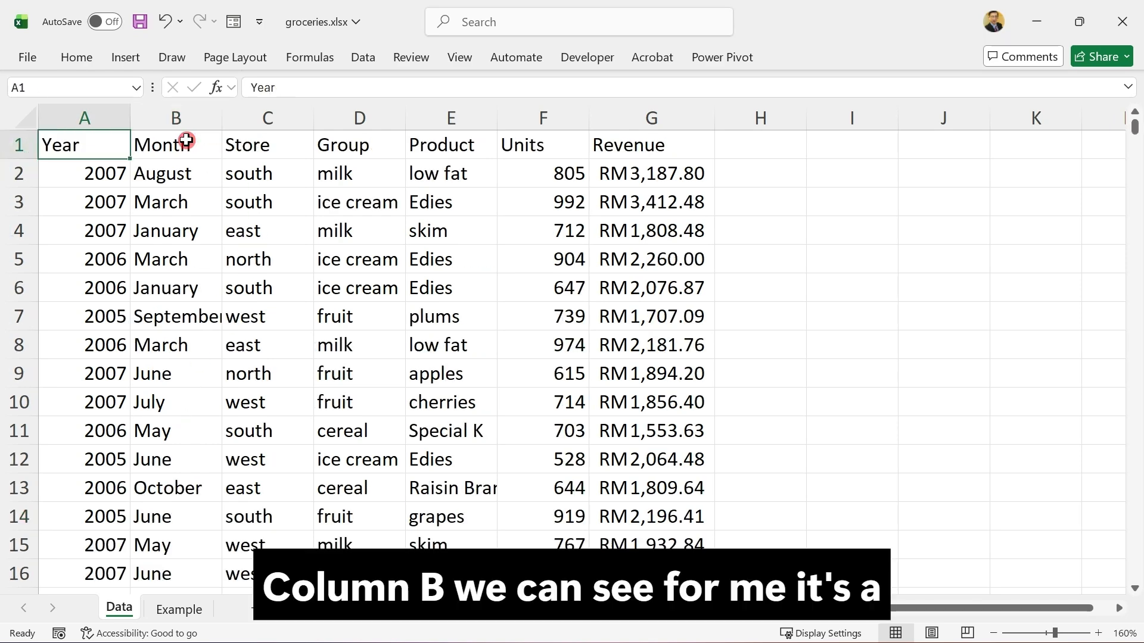
click(192, 116)
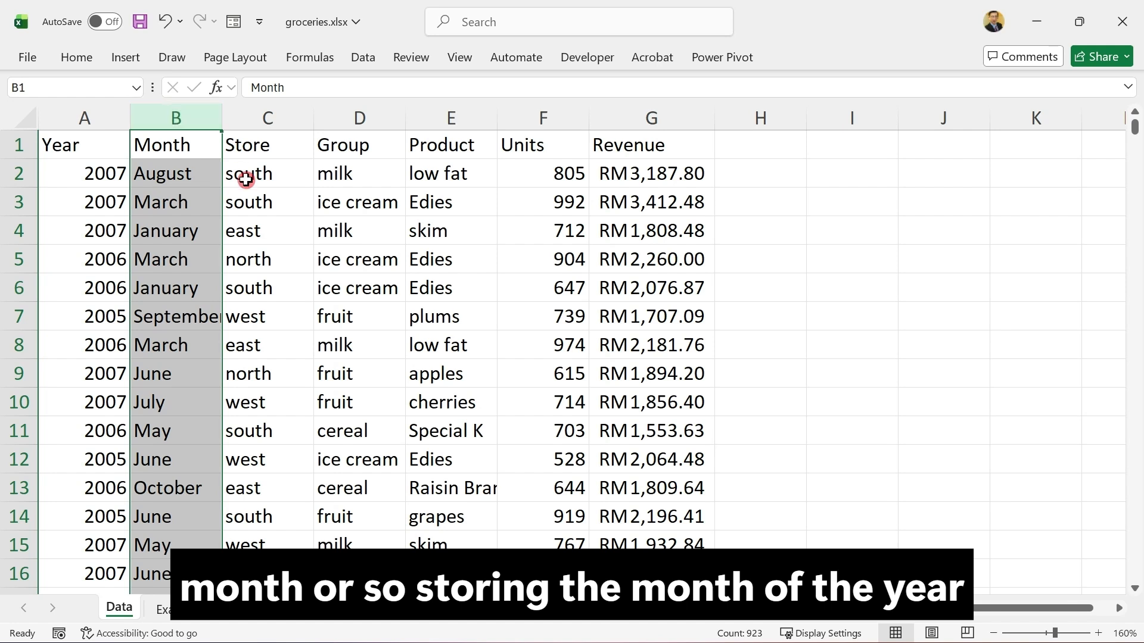
click(272, 118)
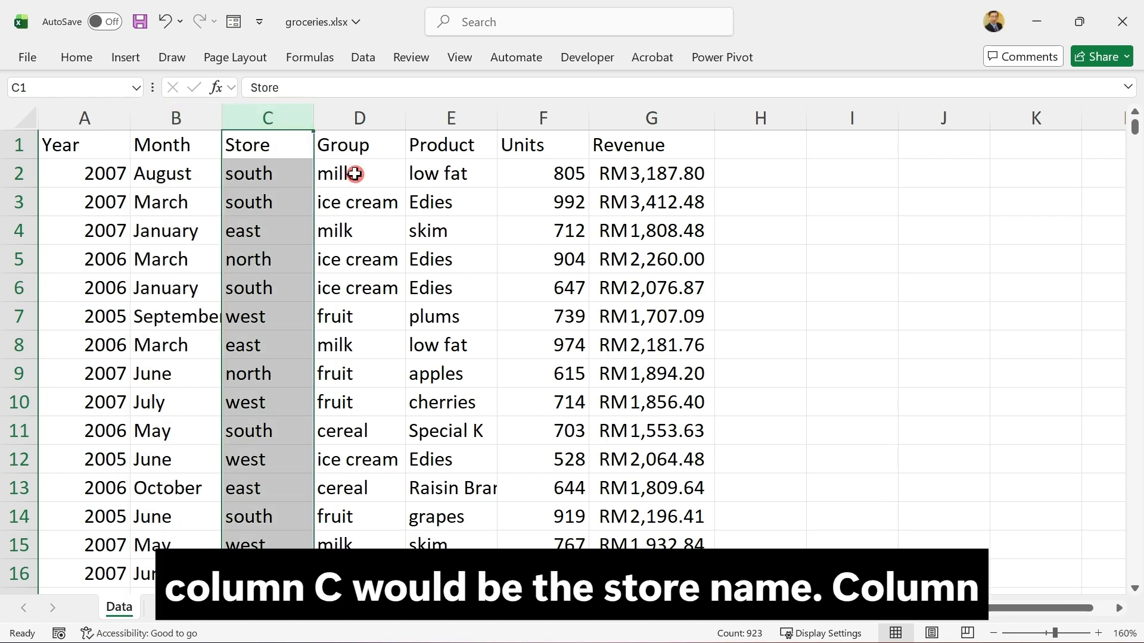
click(367, 119)
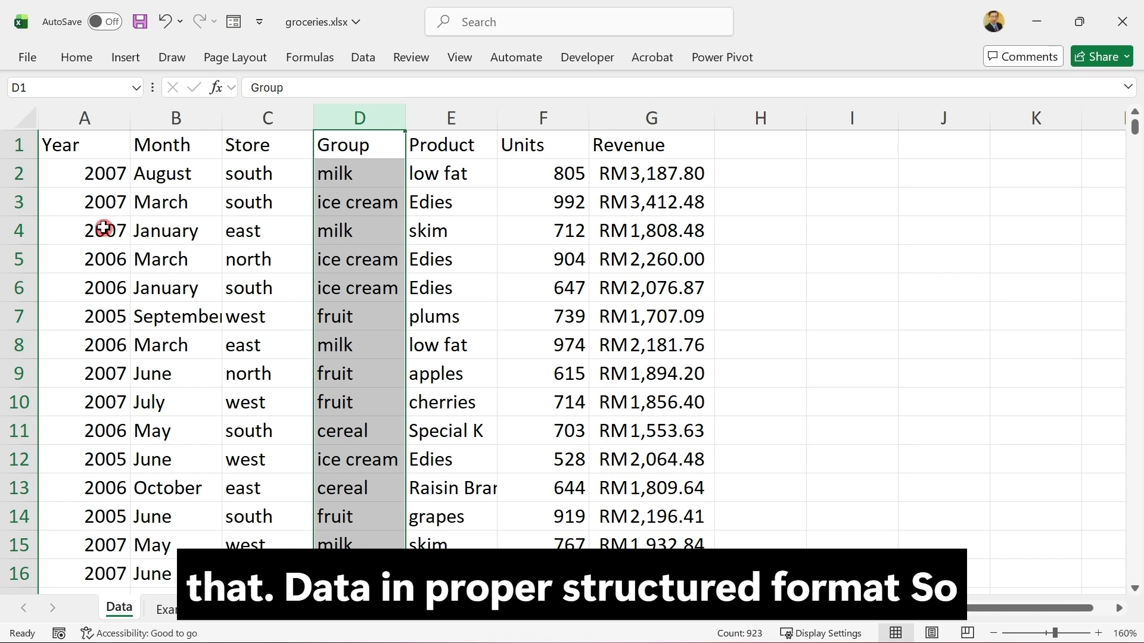
Start a PivotTable from the grocery table's range, with a single cell inside the table selected
click(232, 253)
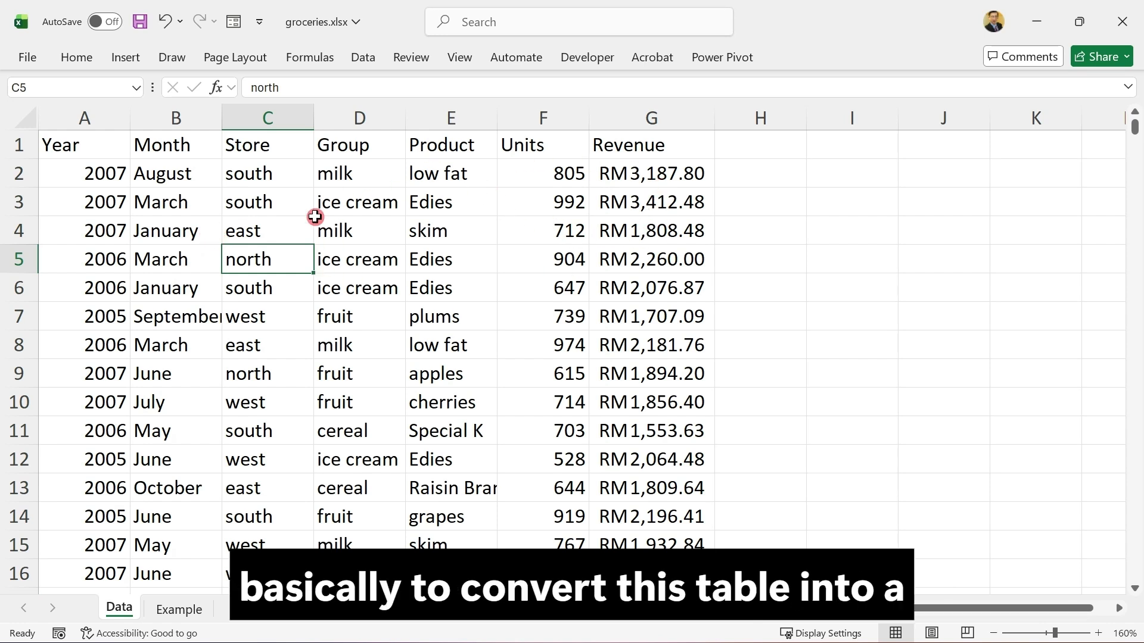
click(264, 175)
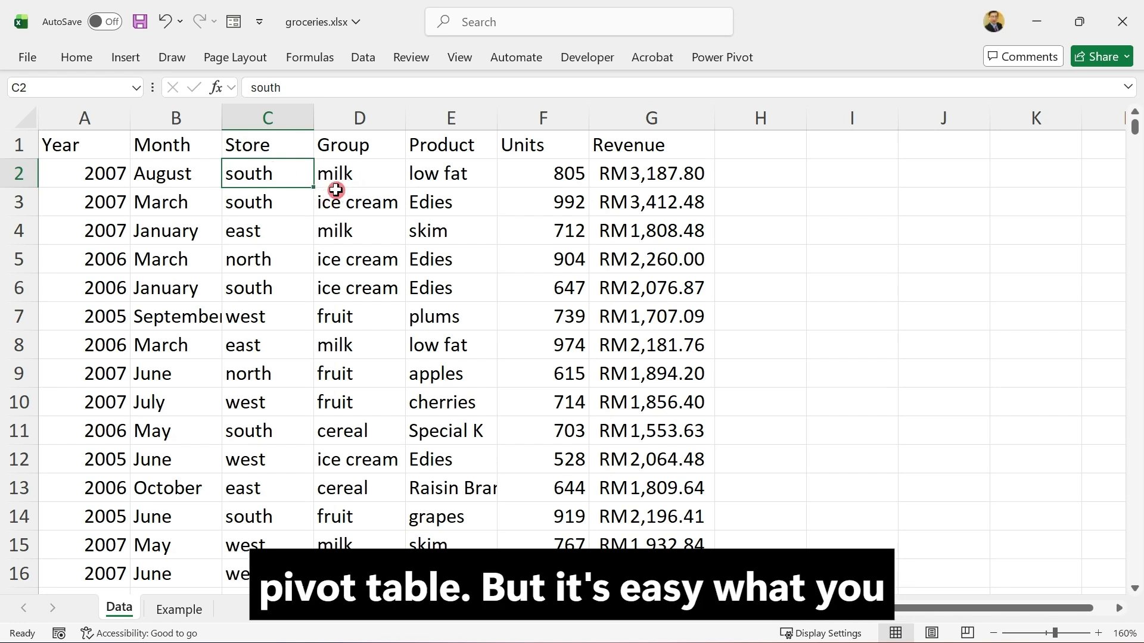
click(284, 275)
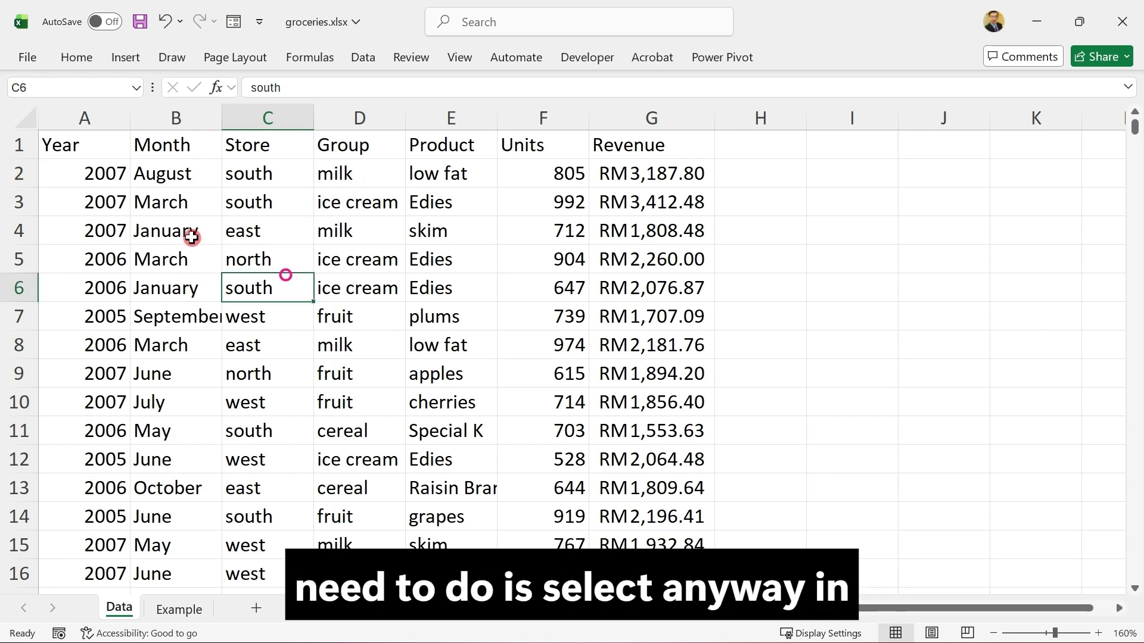
click(192, 206)
click(393, 196)
click(710, 211)
click(452, 376)
click(233, 309)
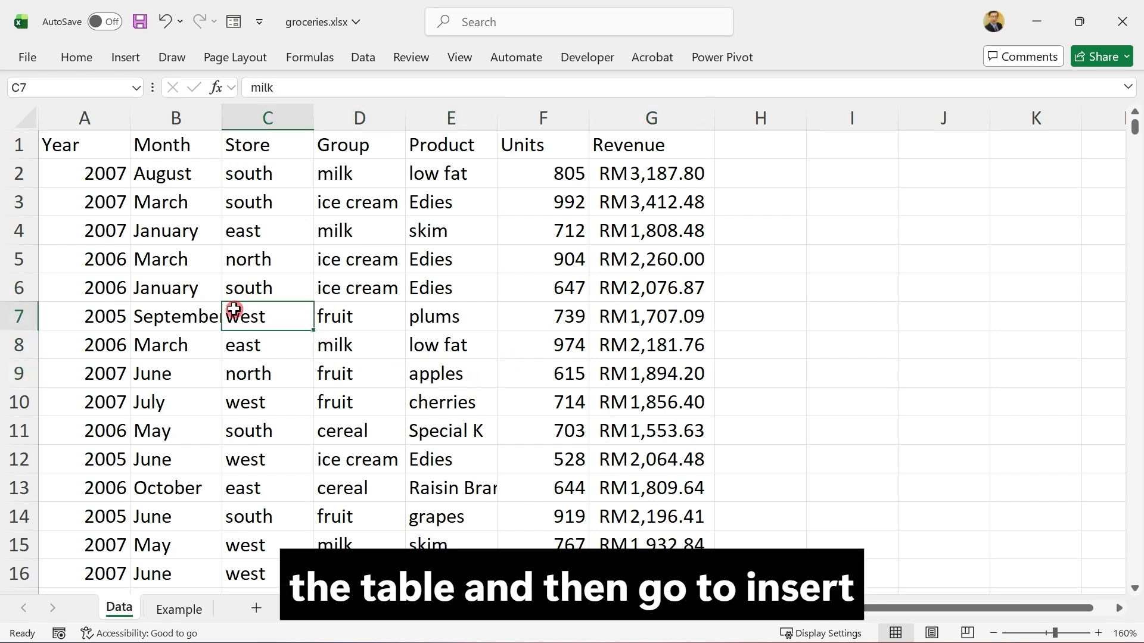
click(135, 59)
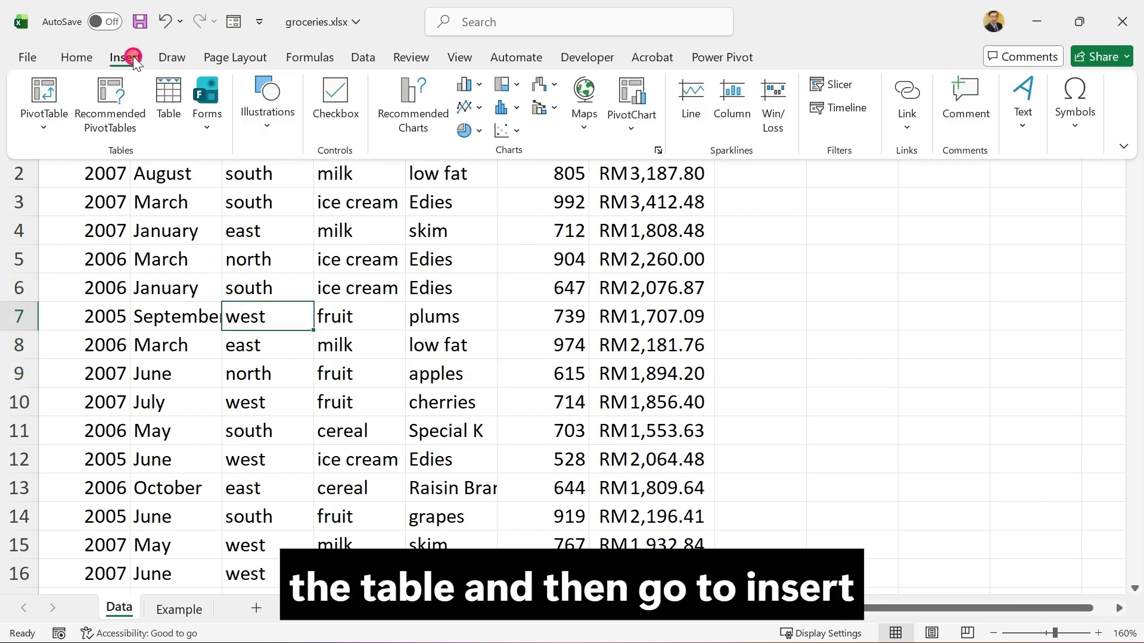
click(46, 127)
click(106, 157)
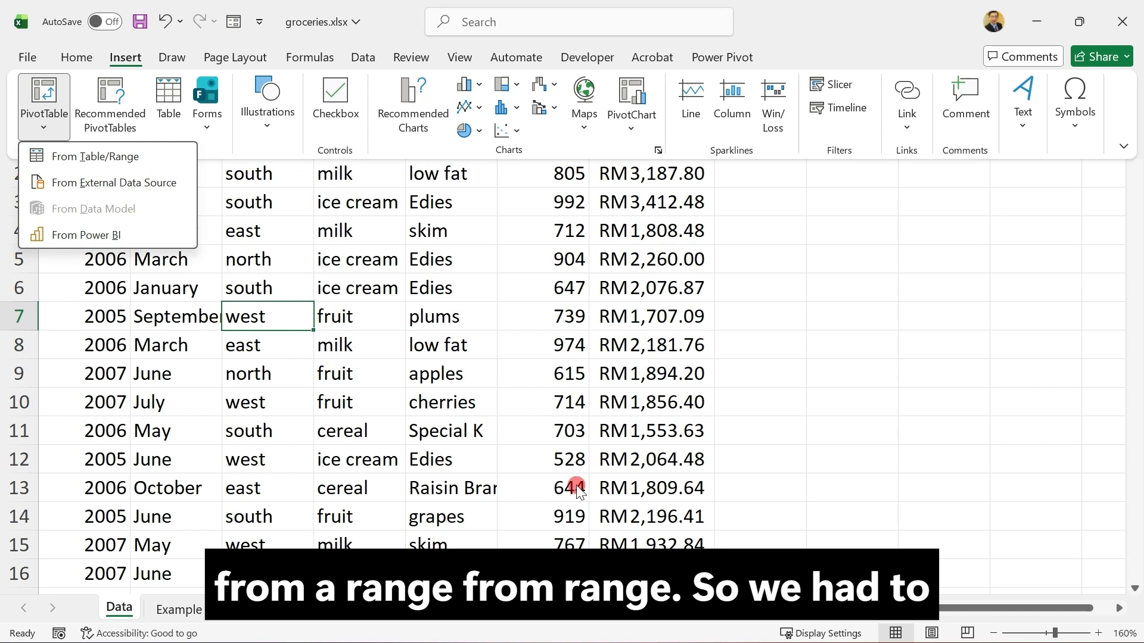
click(101, 156)
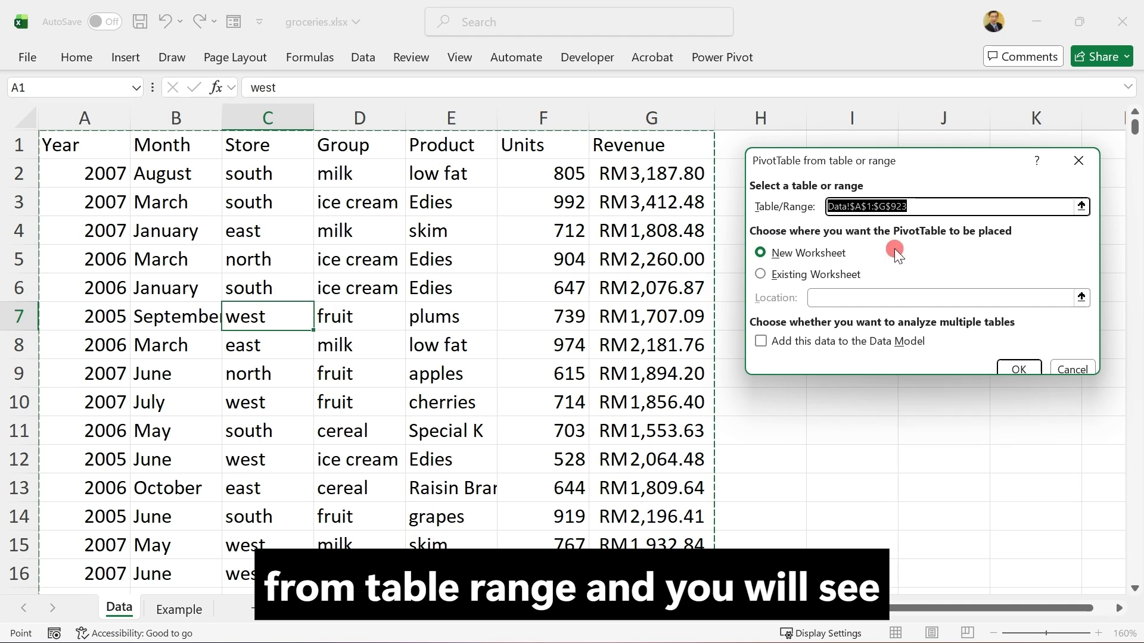
Try placing the PivotTable on the existing worksheet at cell I1 of the Data sheet
drag(884, 162, 530, 185)
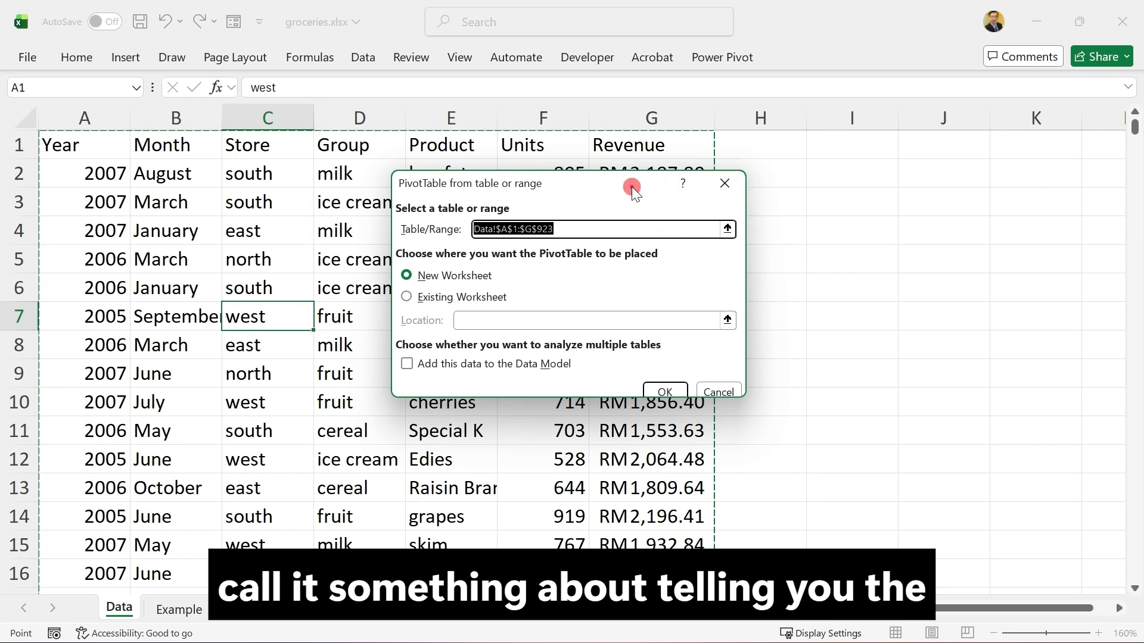
drag(632, 190, 932, 184)
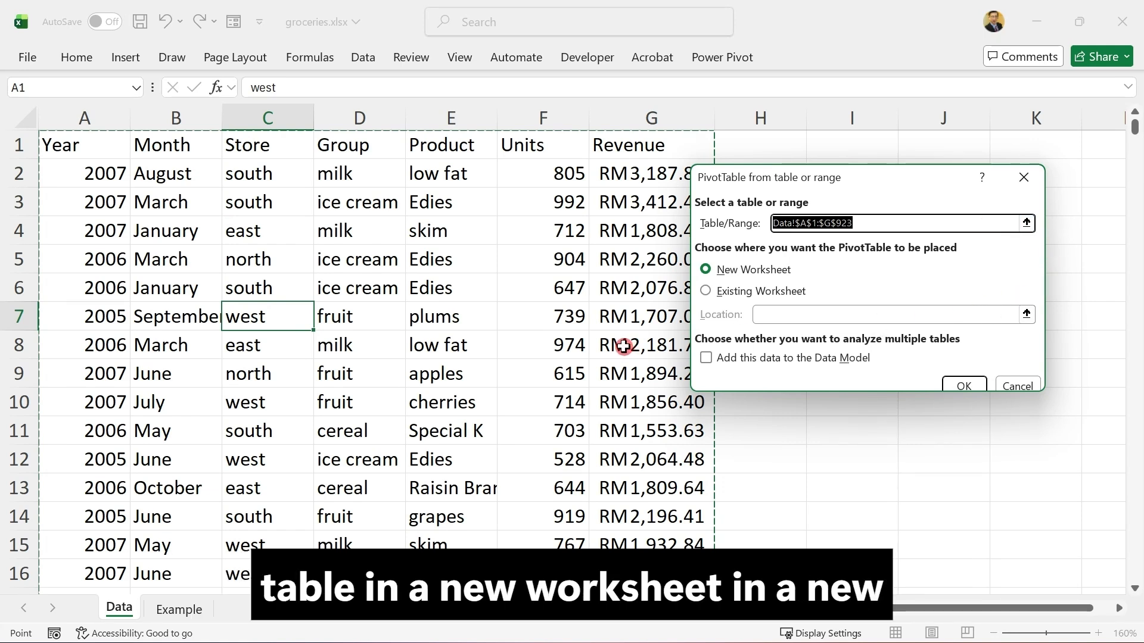
click(705, 291)
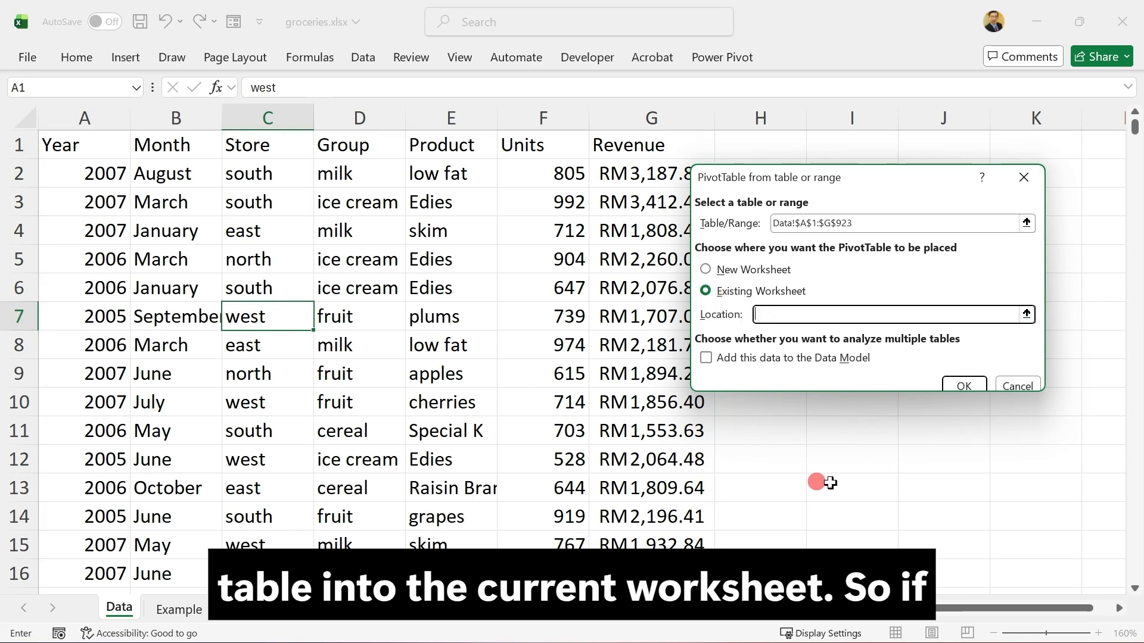
drag(876, 178, 550, 155)
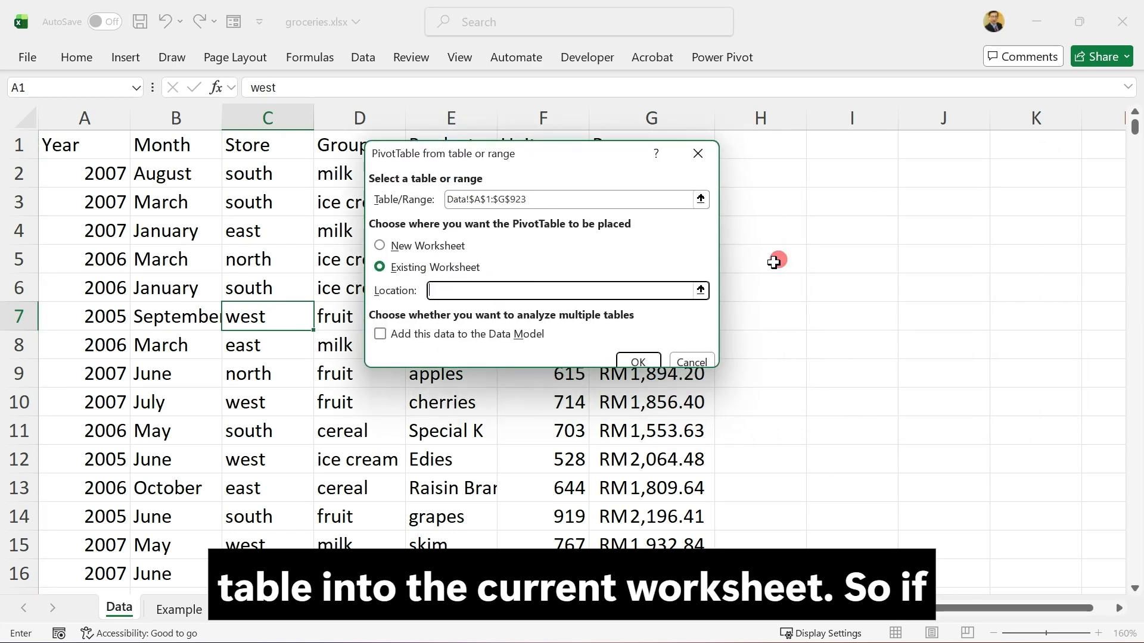
click(850, 149)
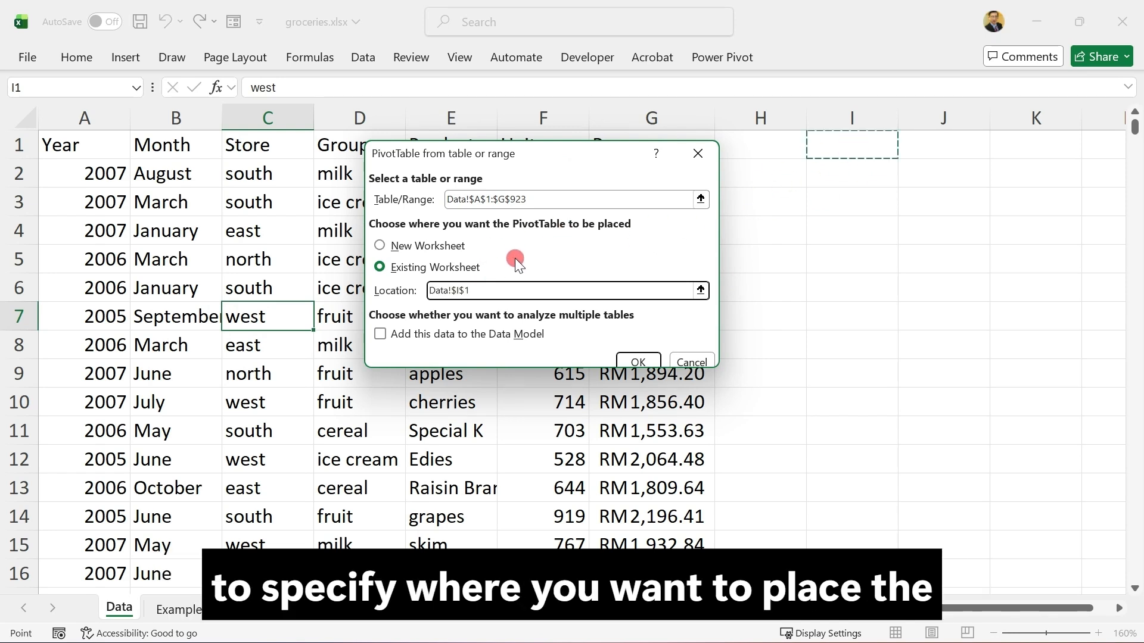
Create the PivotTable on a new worksheet from the range Data!$A$1:$G$923
click(425, 247)
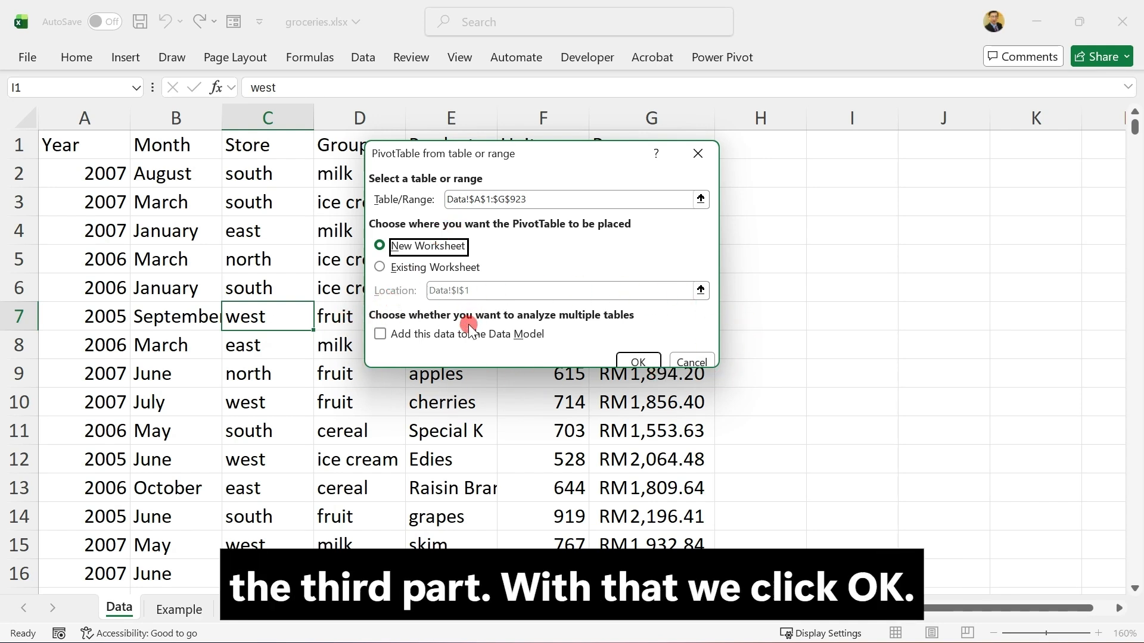
click(644, 358)
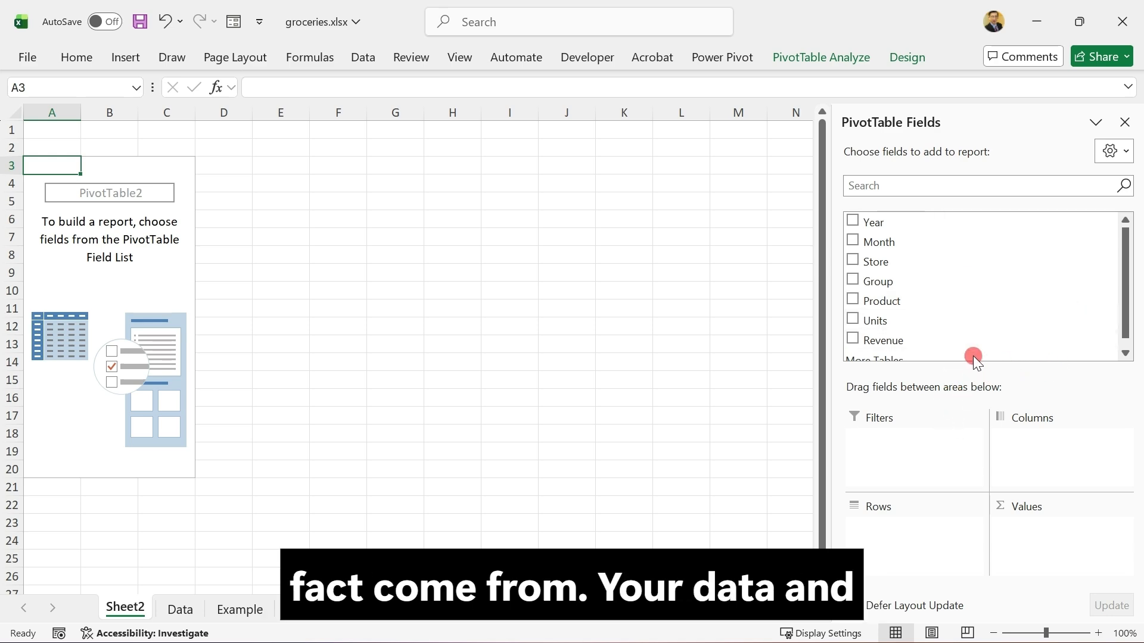
Review the column headers from Year to Revenue on the Data sheet as the source of the PivotTable fields
click(178, 608)
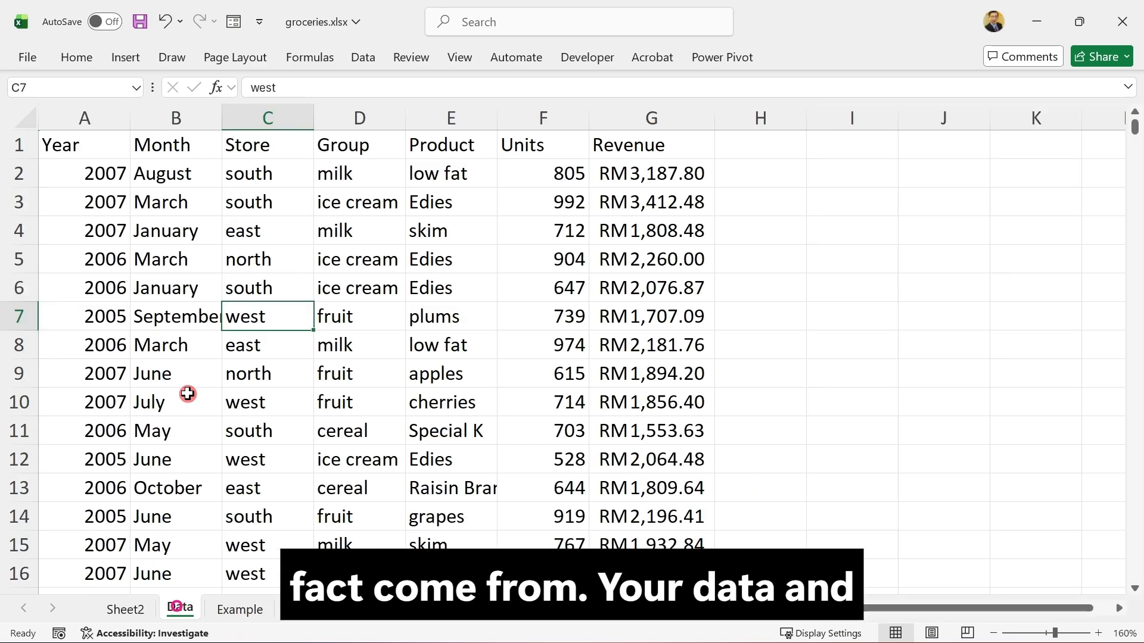
click(81, 146)
click(188, 145)
click(255, 145)
click(393, 144)
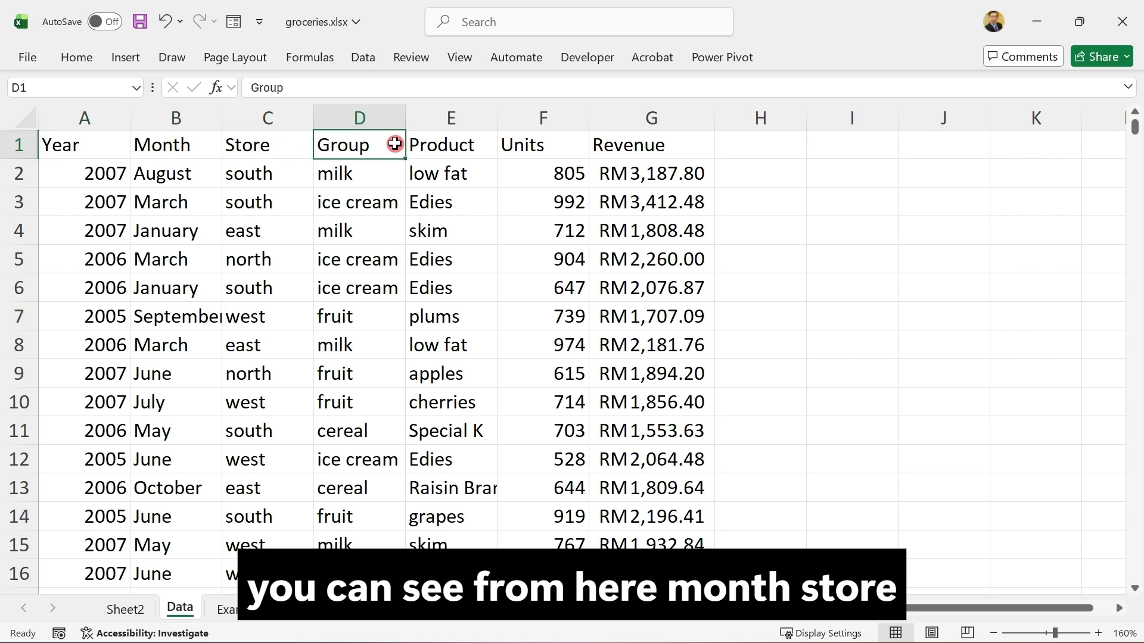
click(477, 151)
click(572, 145)
click(644, 149)
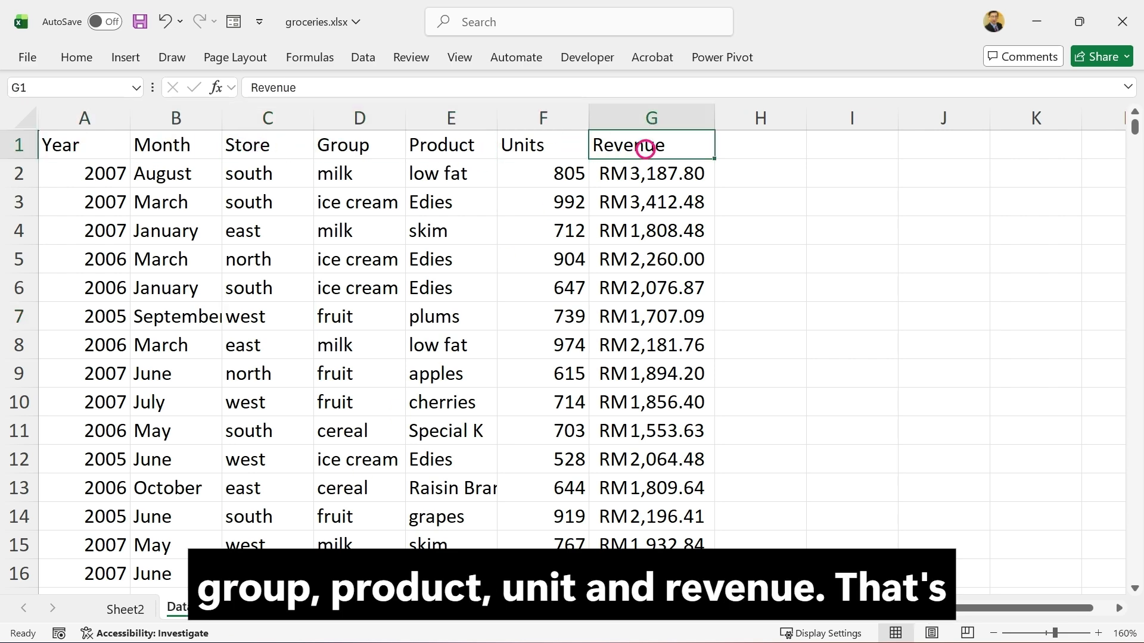
Add the Store and Revenue fields to the PivotTable on Sheet2 to summarise revenue by store
click(125, 608)
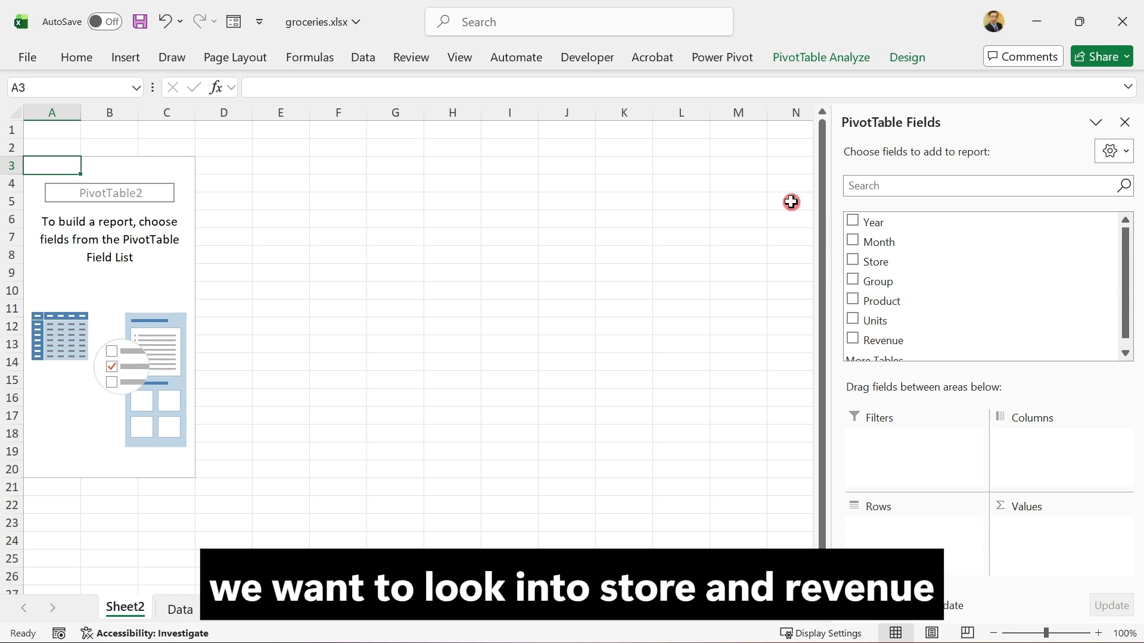
click(853, 260)
click(853, 339)
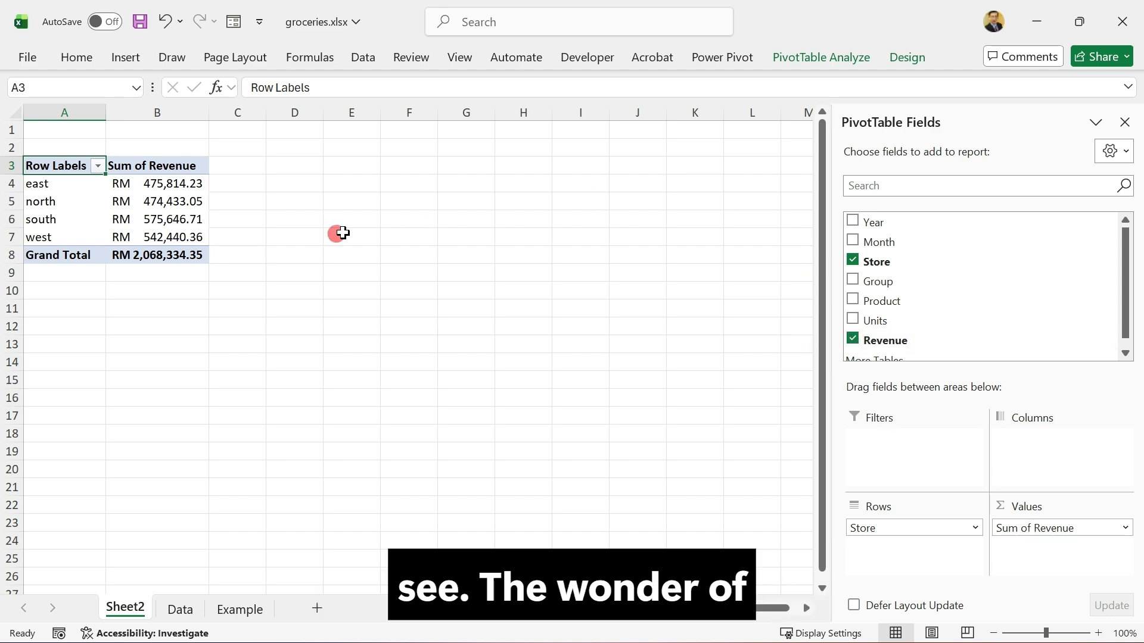
Examine how the PivotTable groups the stores and sums their revenue, comparing it with the records on the Data sheet
scroll(333, 235, up, 6)
scroll(334, 237, up, 1)
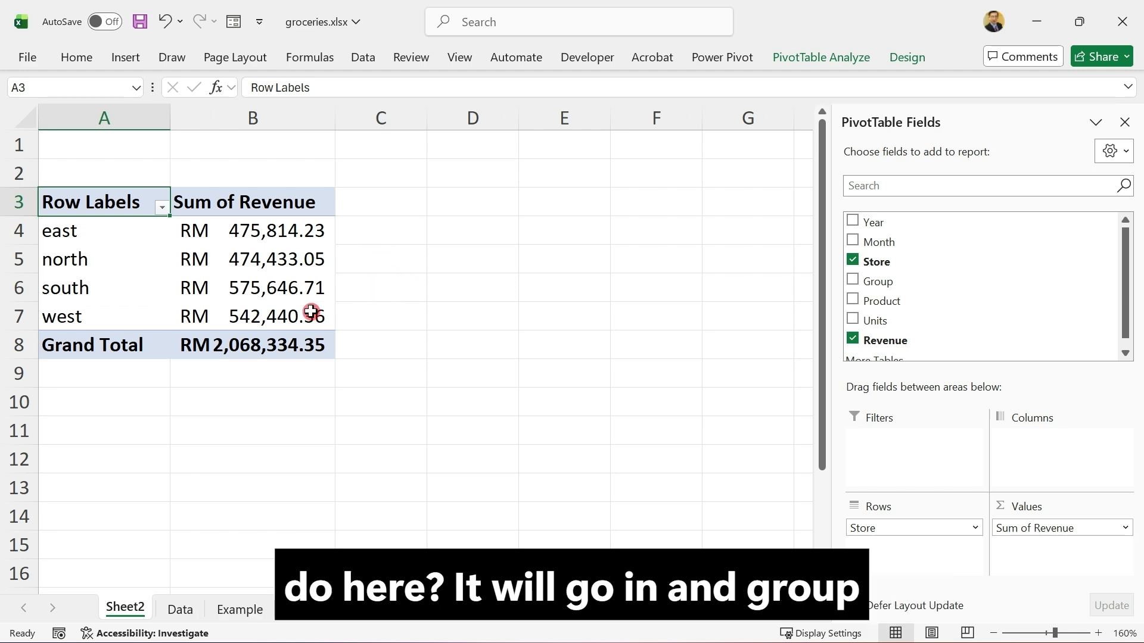
click(114, 231)
drag(114, 231, 122, 321)
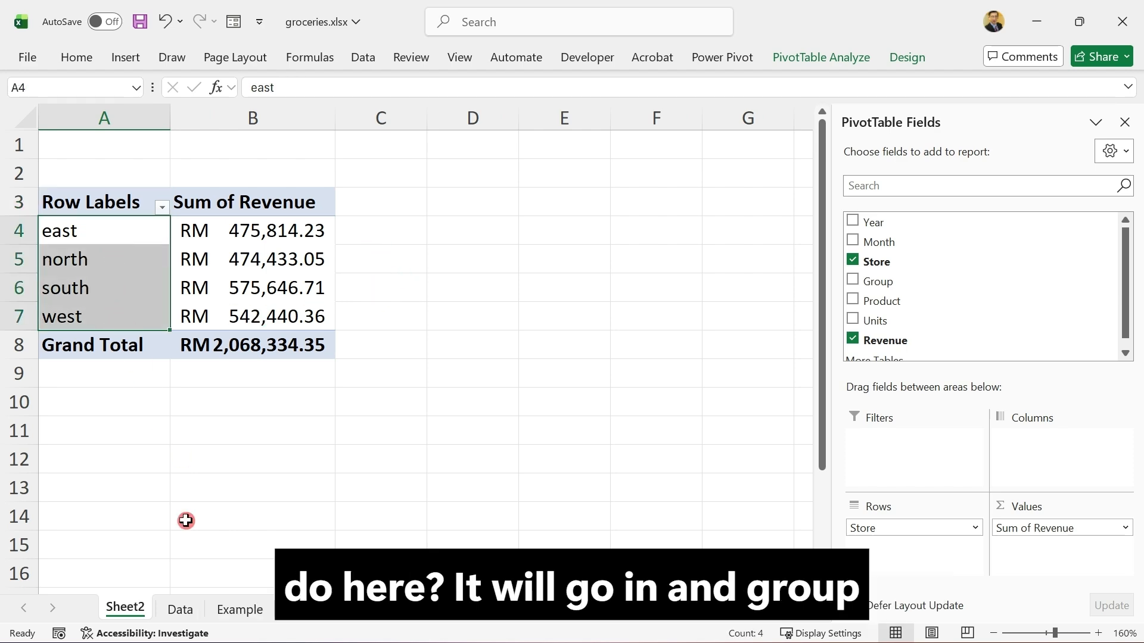
click(180, 608)
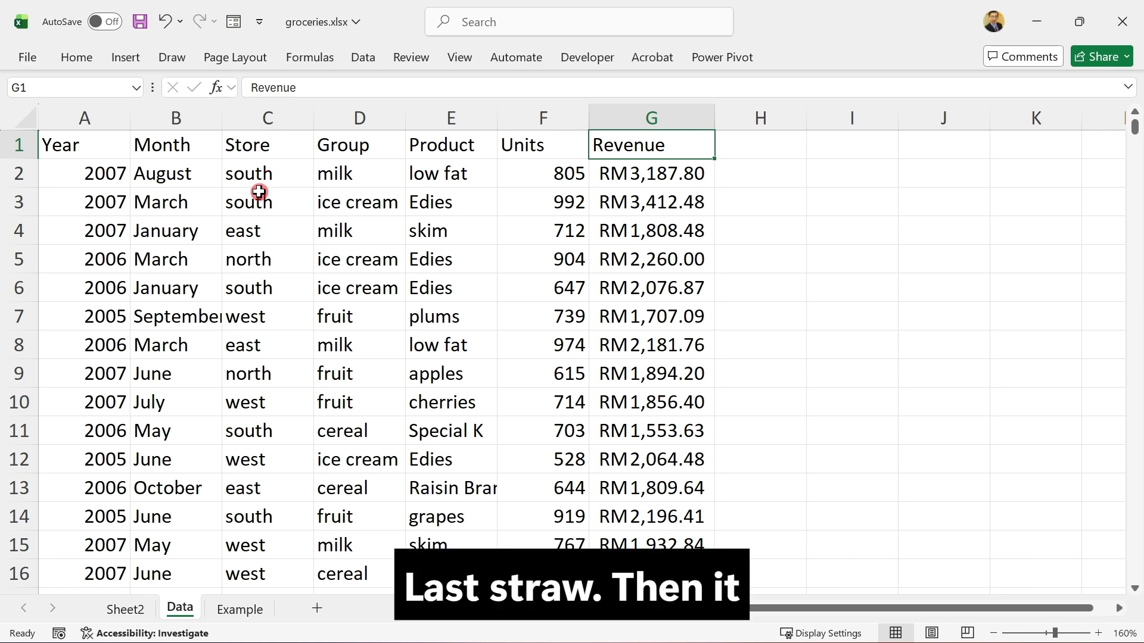
click(125, 608)
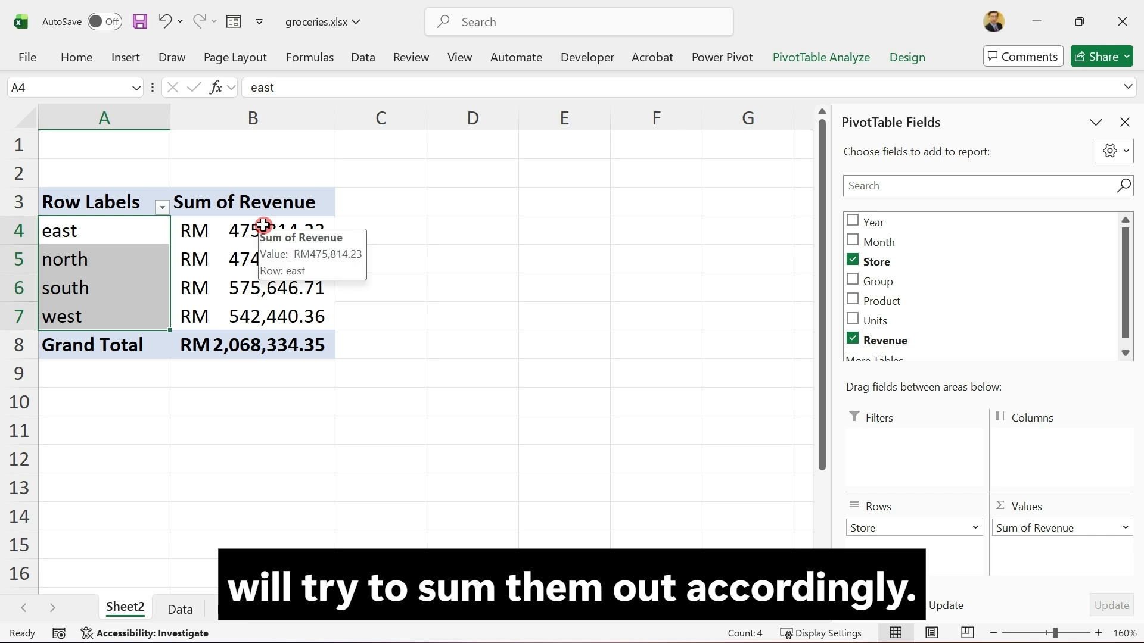
click(209, 234)
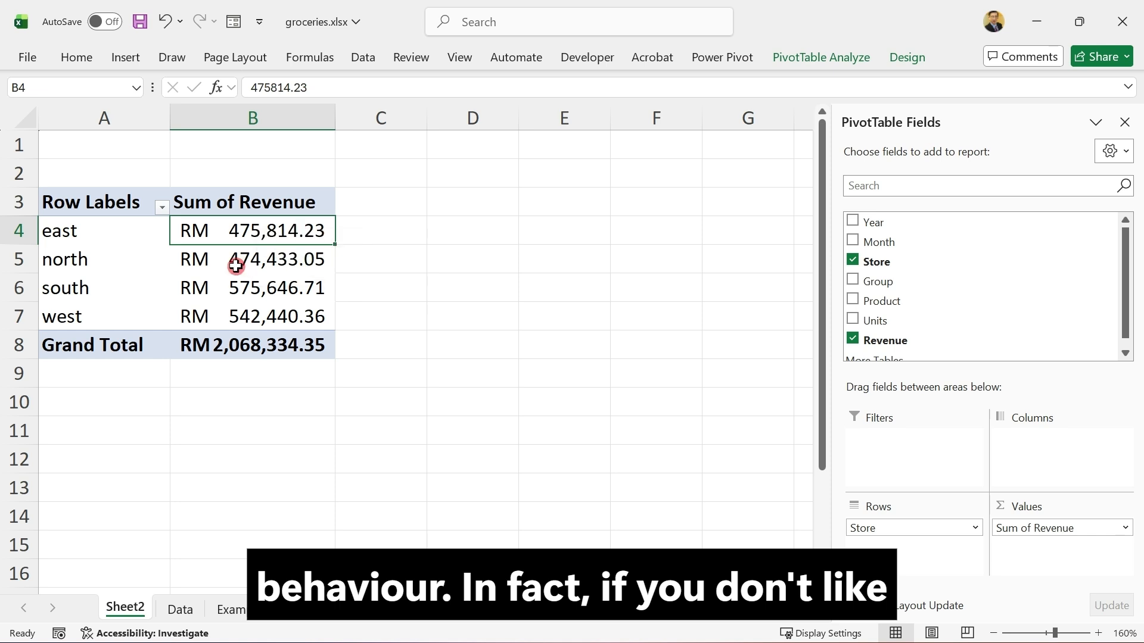
Compare the revenue sums of the stores in the PivotTable to identify the one with the most revenue
mouse_move(235, 264)
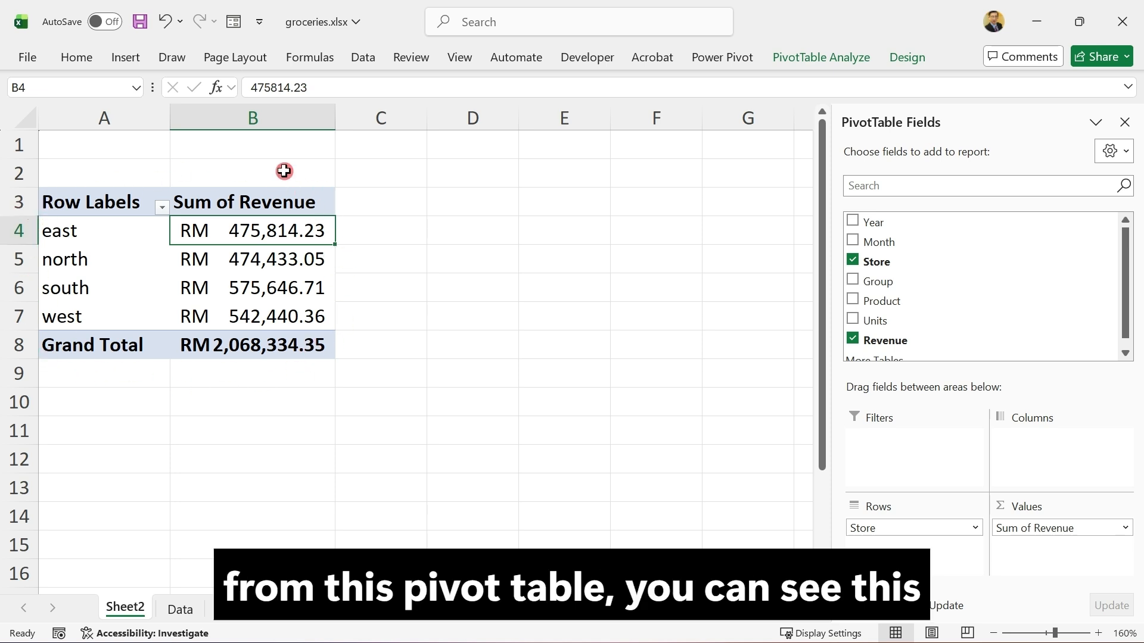
click(271, 246)
click(255, 301)
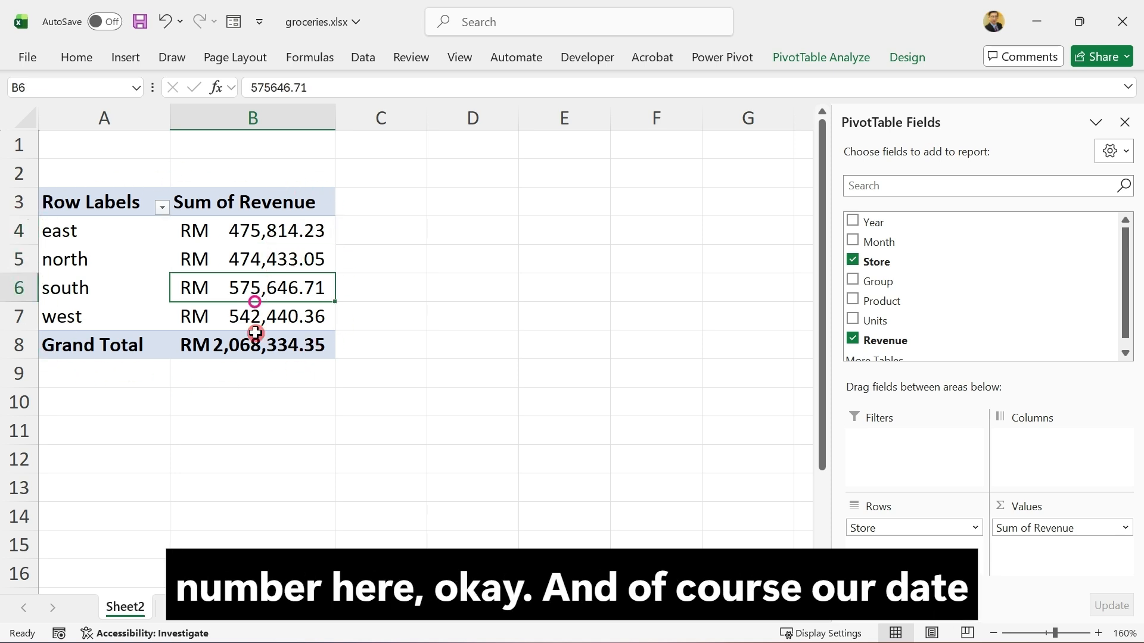
click(256, 321)
drag(53, 288, 250, 282)
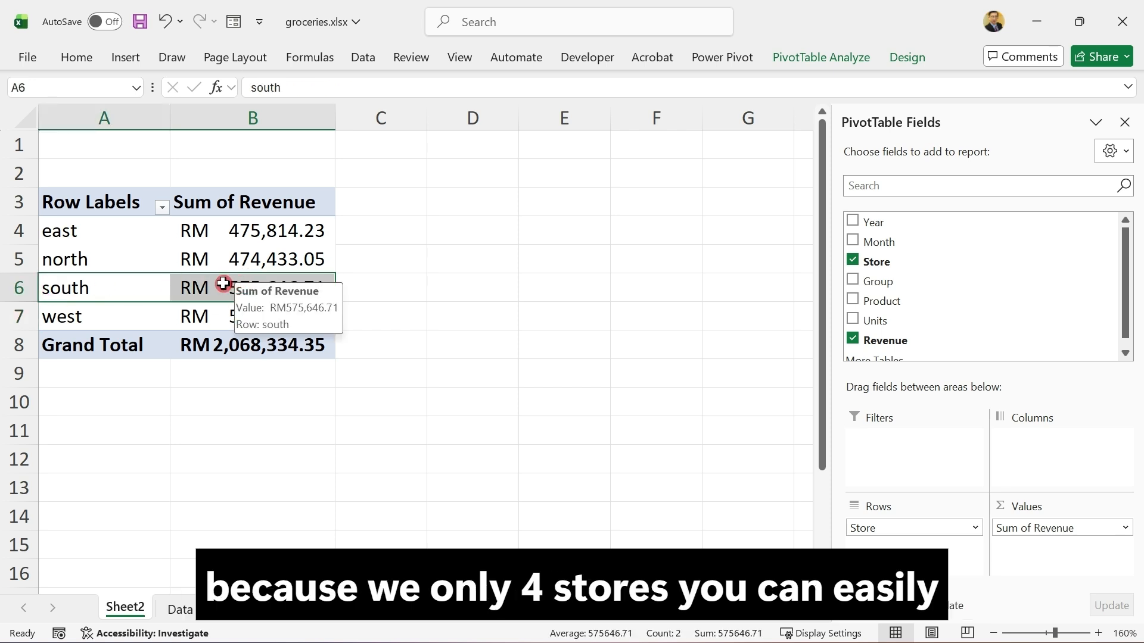
click(194, 314)
click(255, 292)
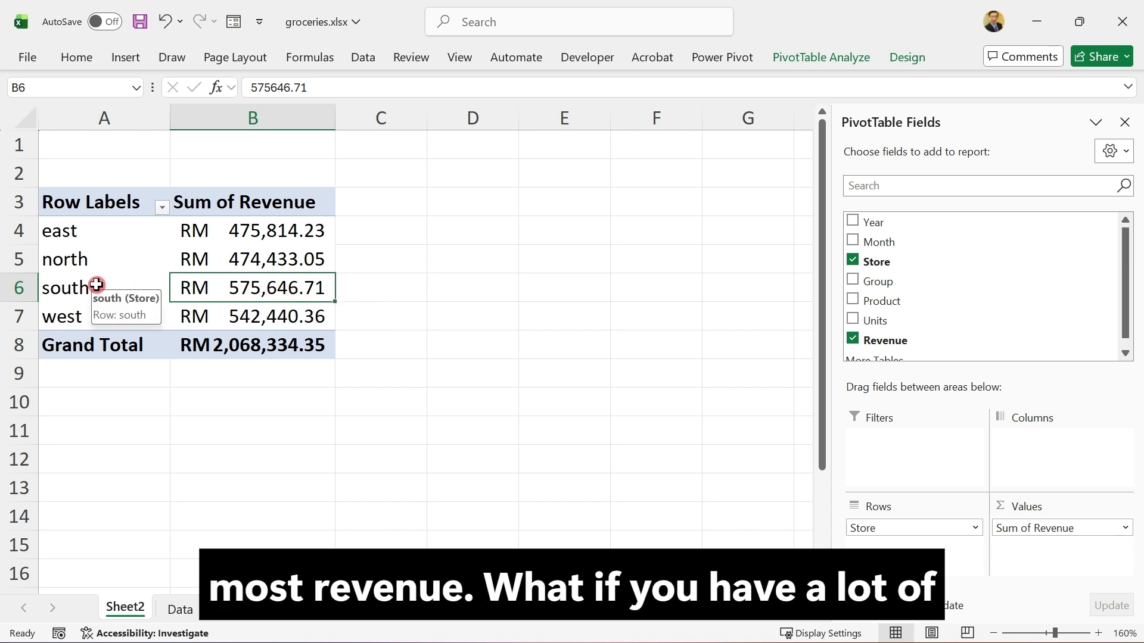
Sort the store row labels in the PivotTable from A to Z
drag(116, 230, 118, 320)
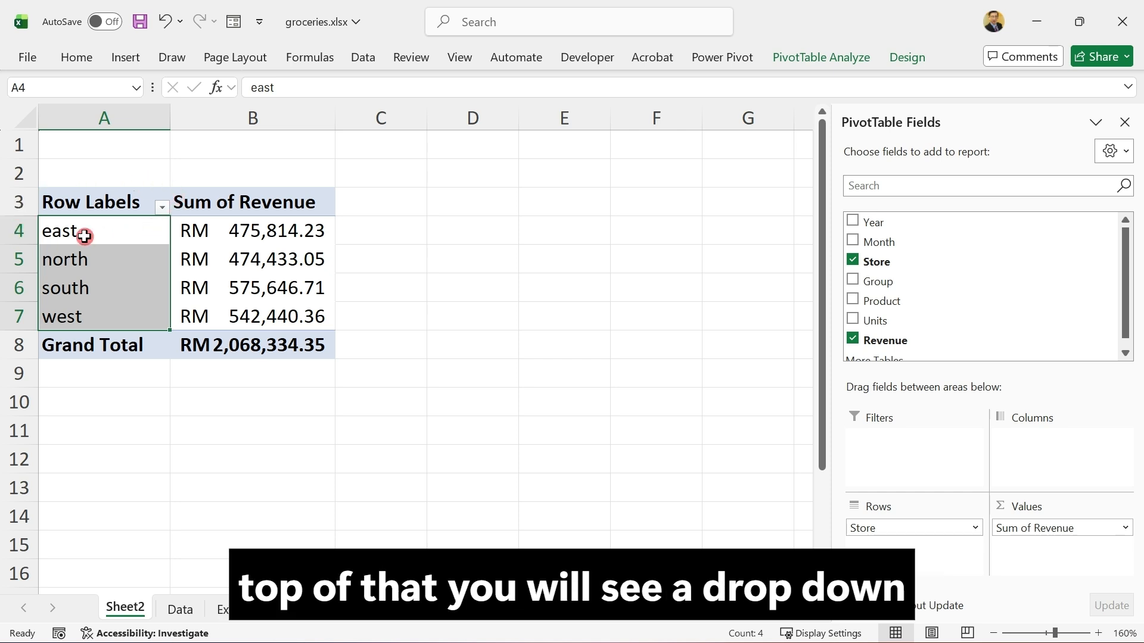
click(162, 208)
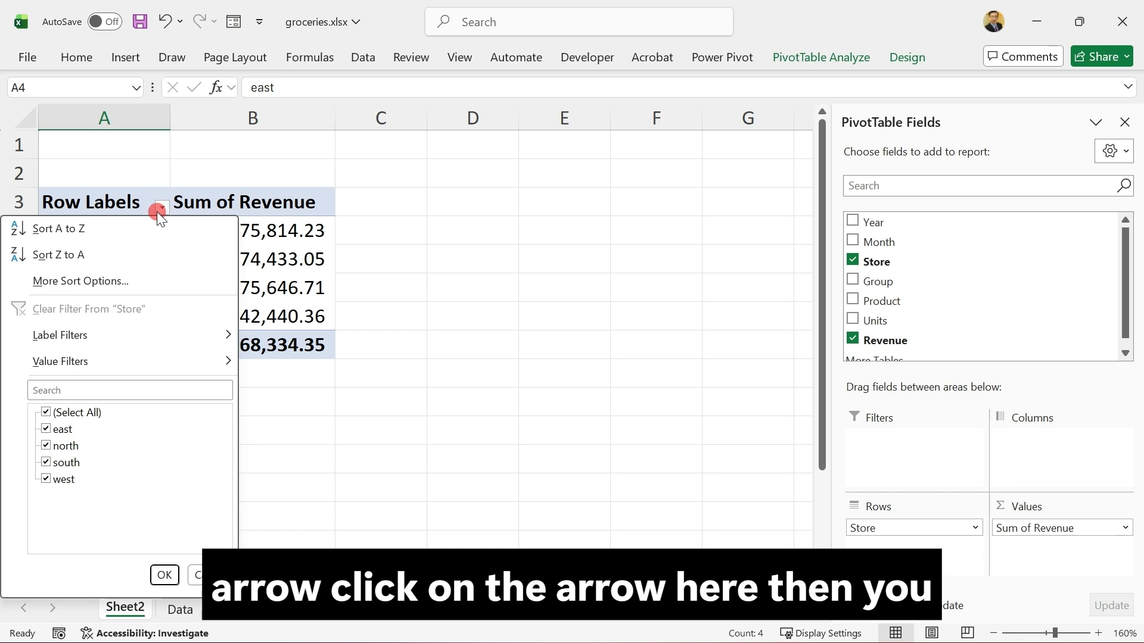
click(89, 236)
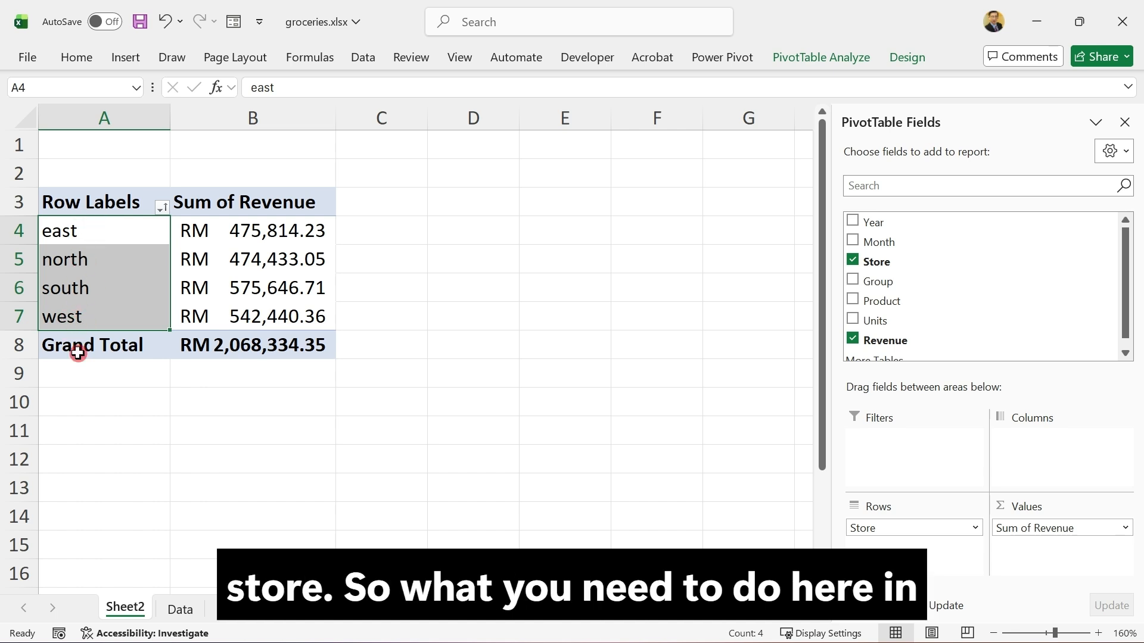
Sort the stores in the Sheet2 PivotTable in descending order by Sum of Revenue and check the highest and lowest revenue
click(162, 206)
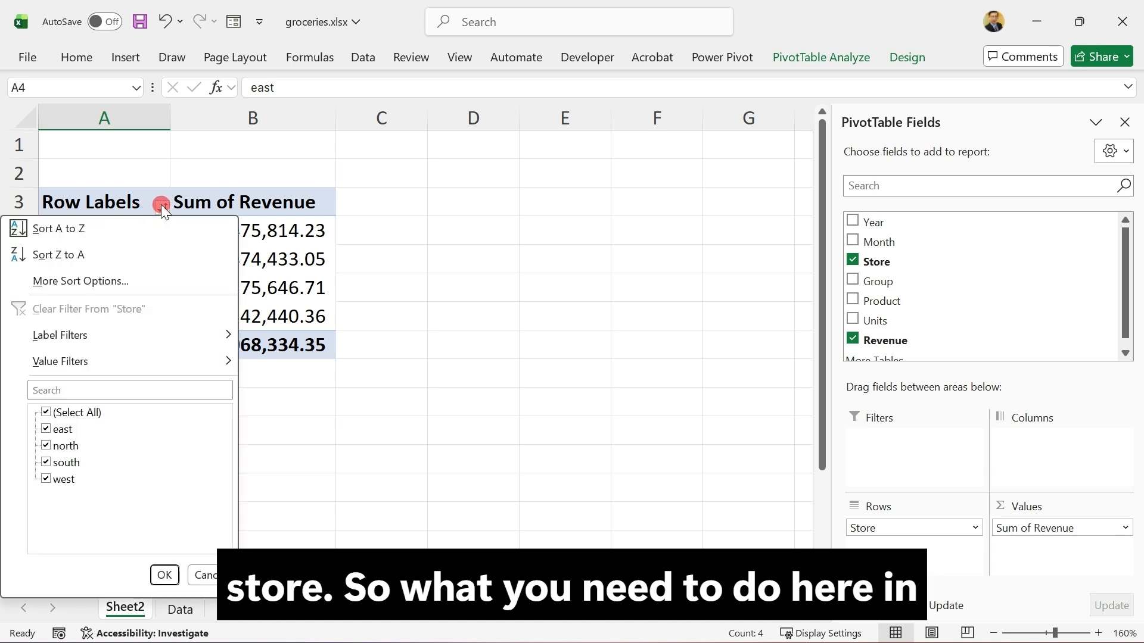
click(94, 281)
drag(791, 224, 474, 202)
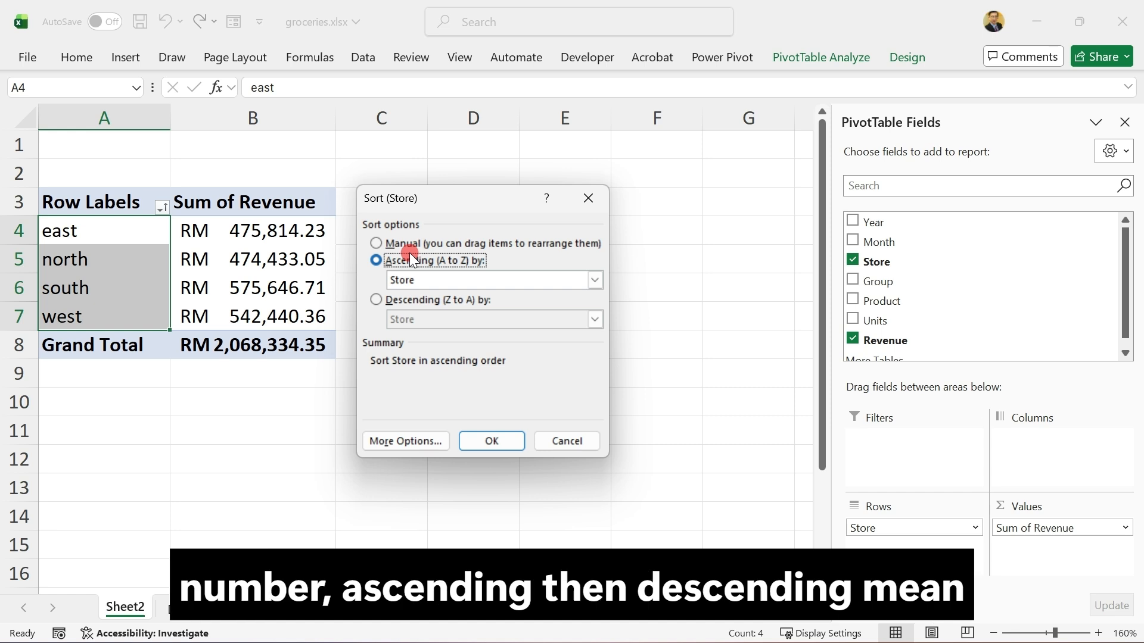
click(379, 301)
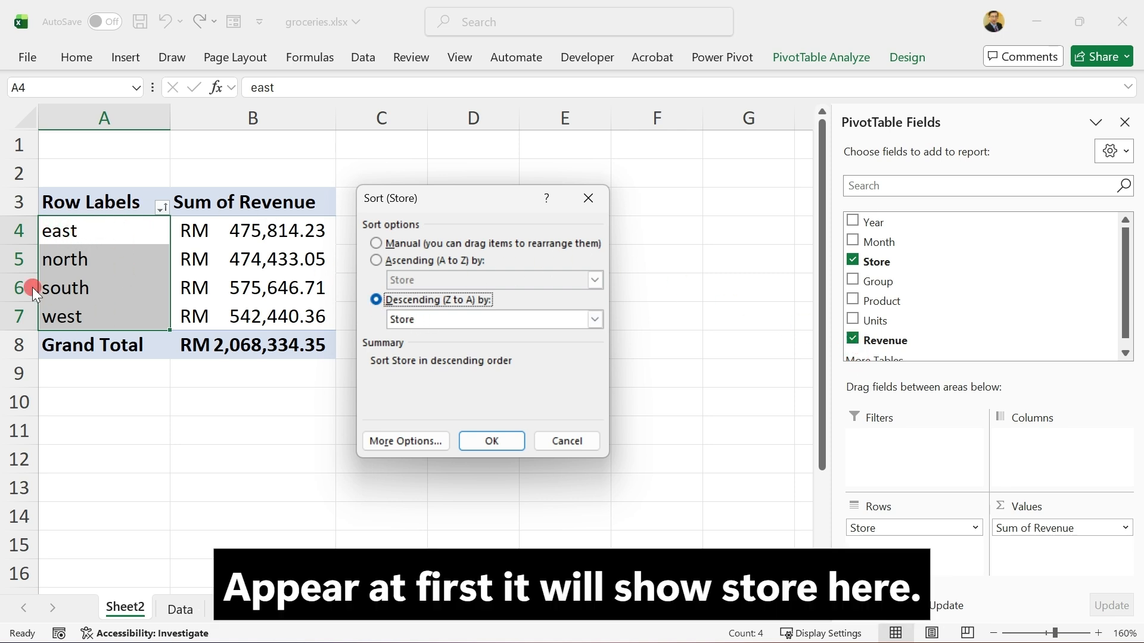
click(427, 321)
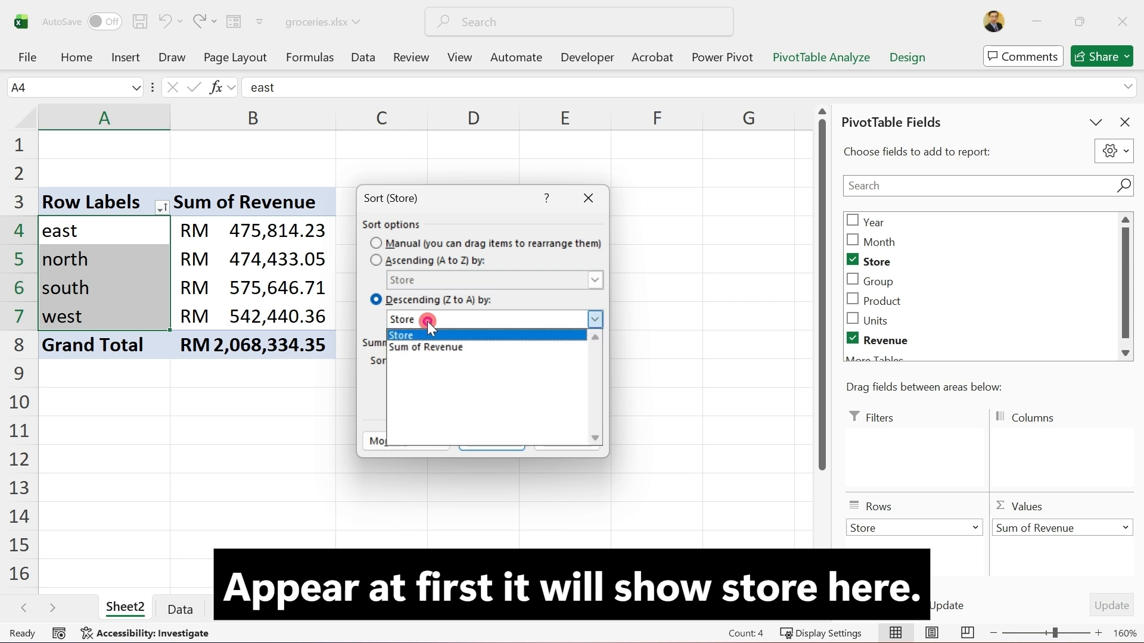
click(432, 348)
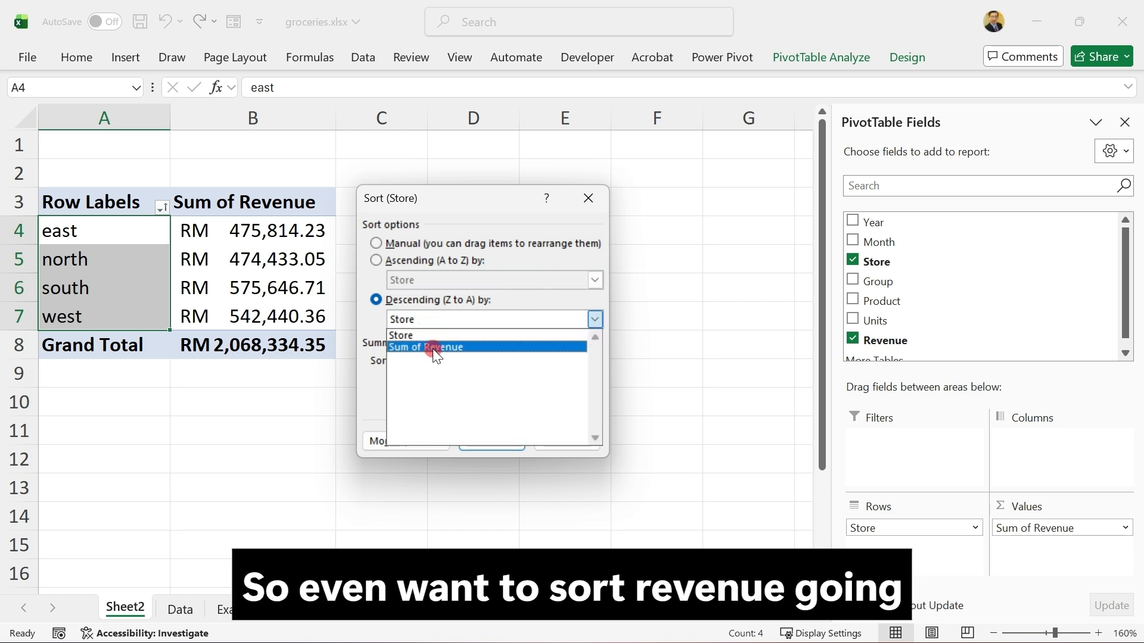
click(494, 447)
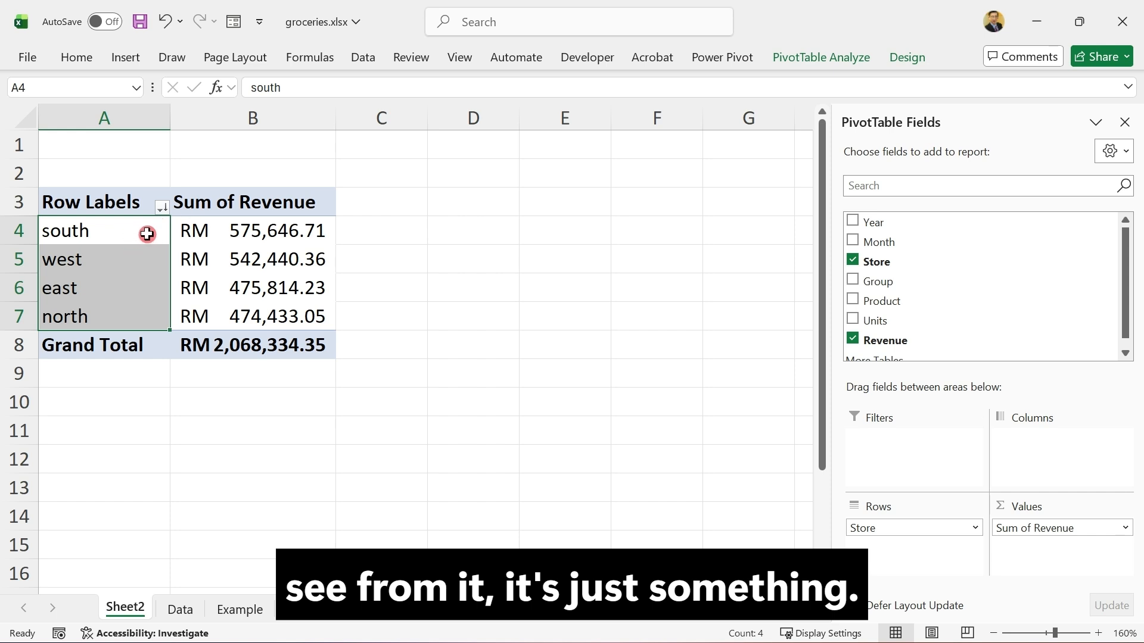
click(275, 231)
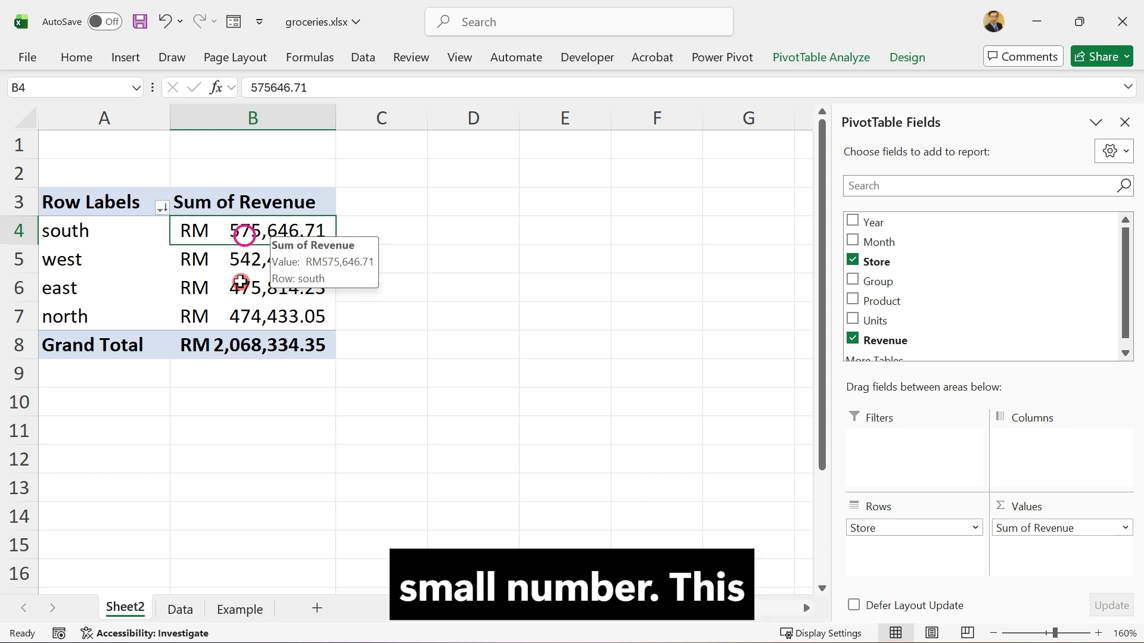
click(237, 314)
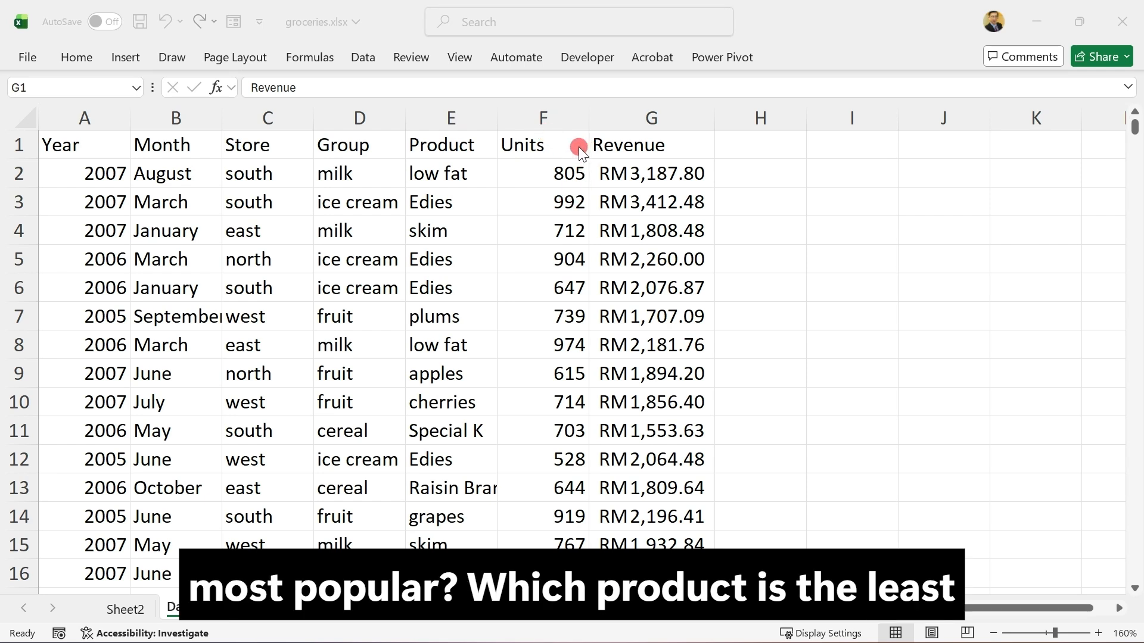
Create another PivotTable on a new worksheet from the grocery records in Data!$A$1:$G$923
click(535, 216)
click(543, 173)
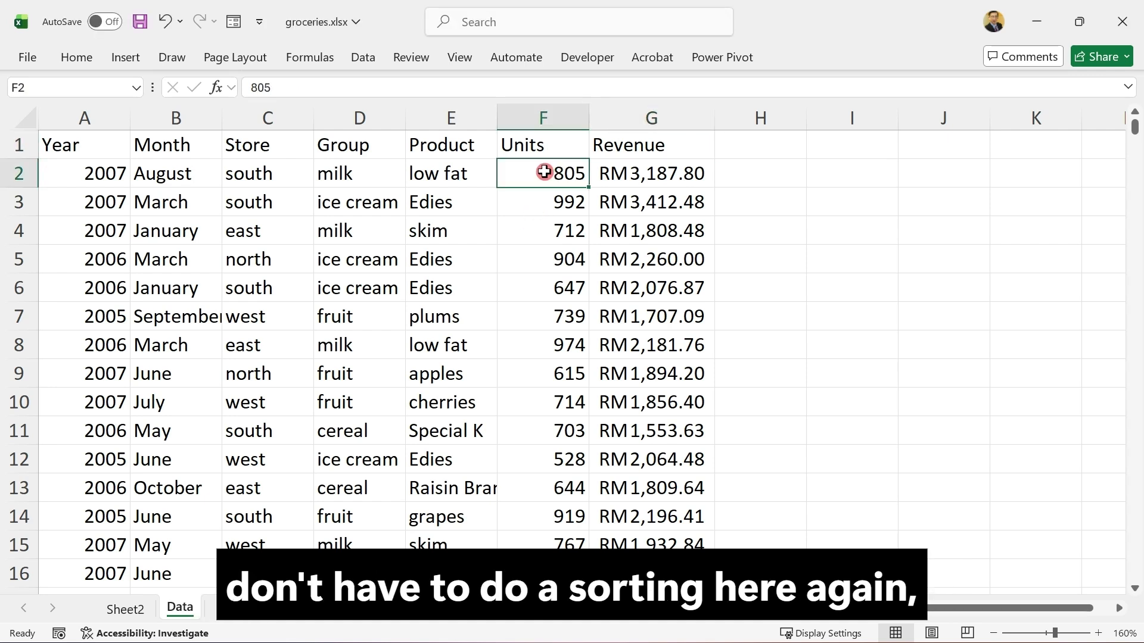
click(563, 258)
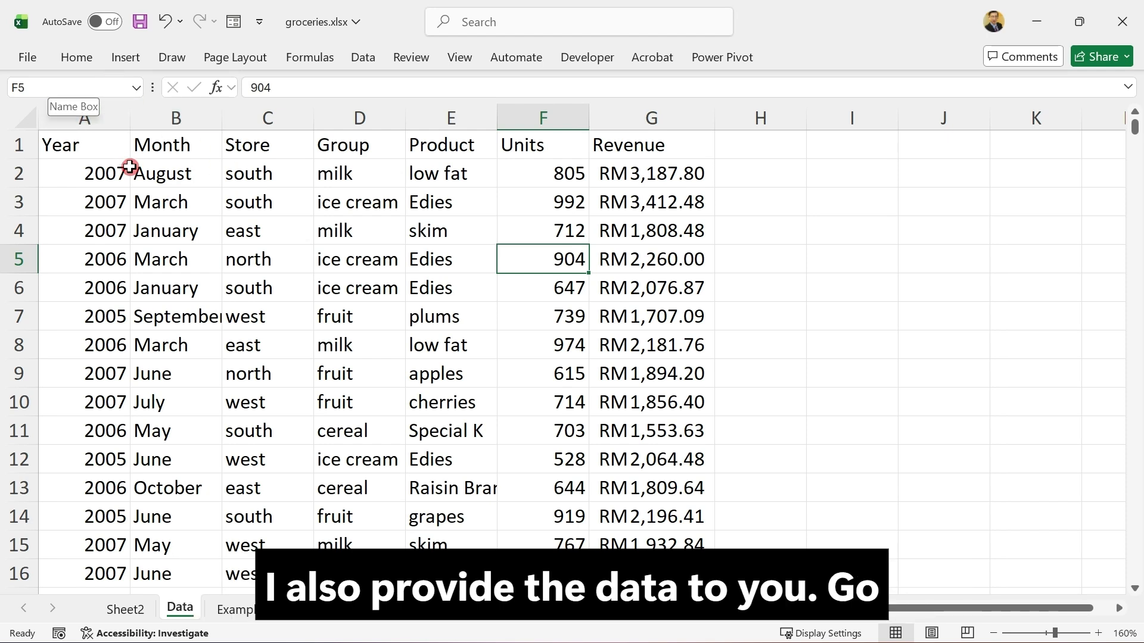
click(130, 59)
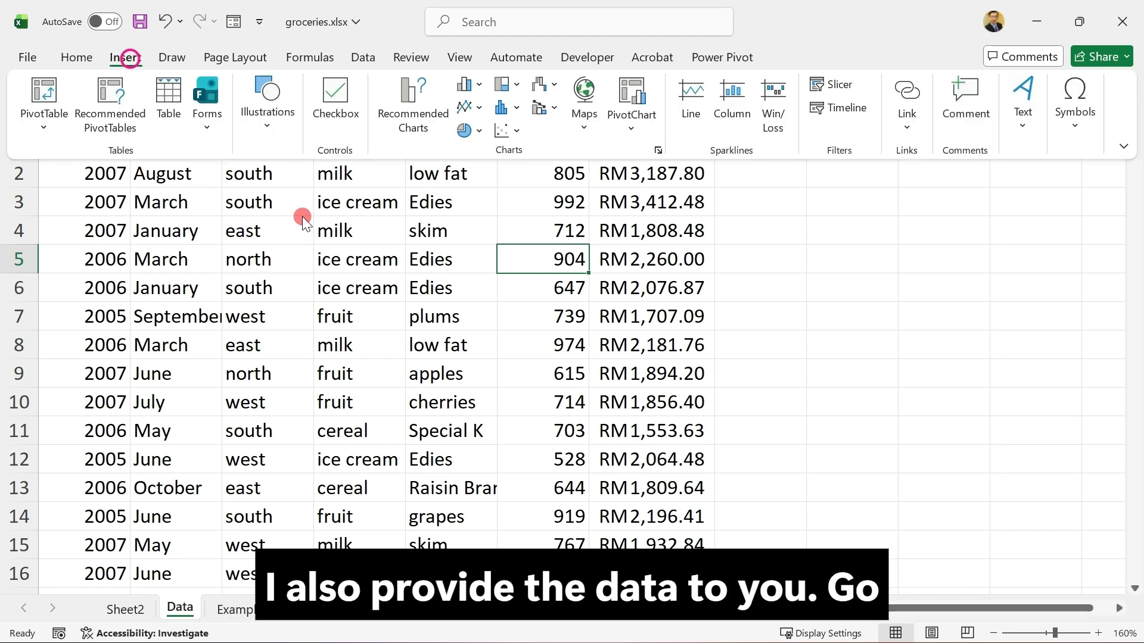
click(515, 300)
click(553, 296)
click(177, 320)
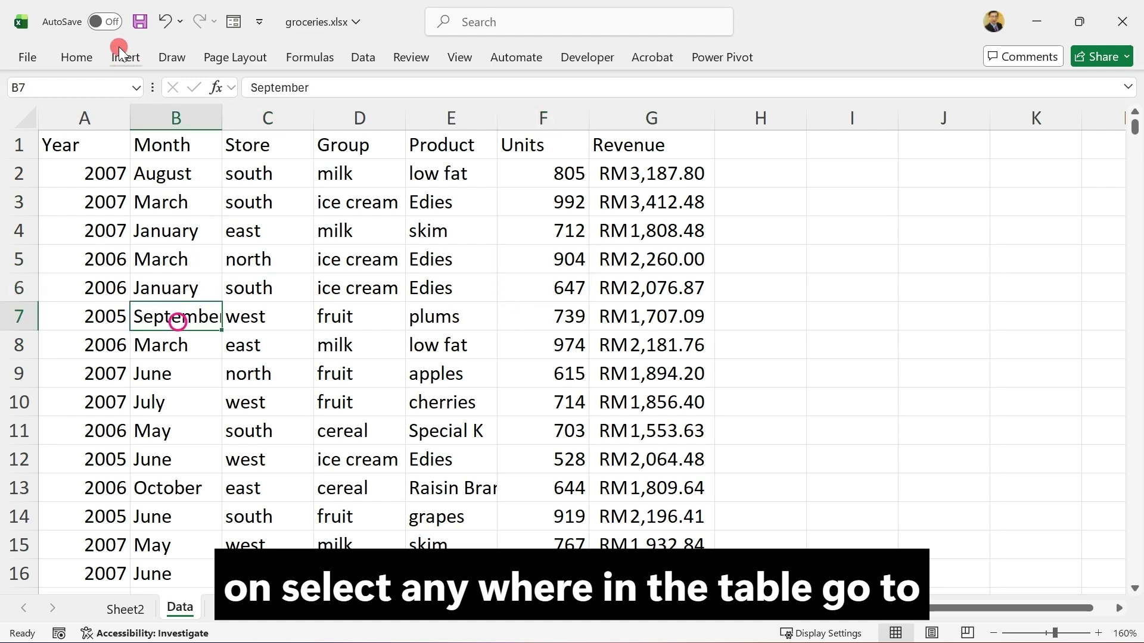
click(127, 58)
click(39, 125)
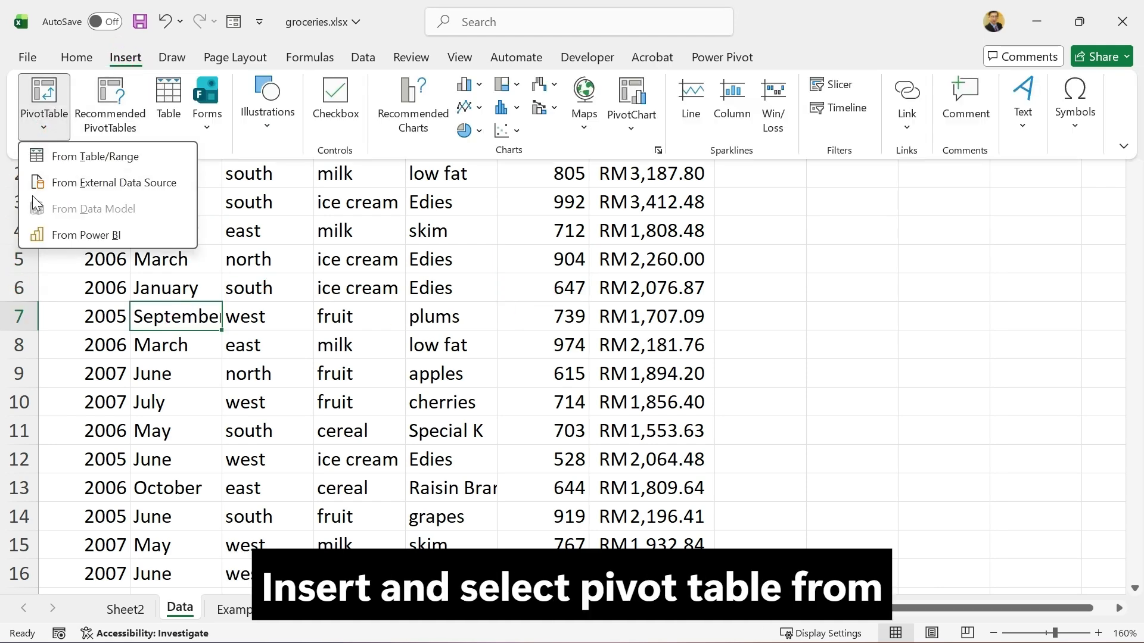
click(111, 162)
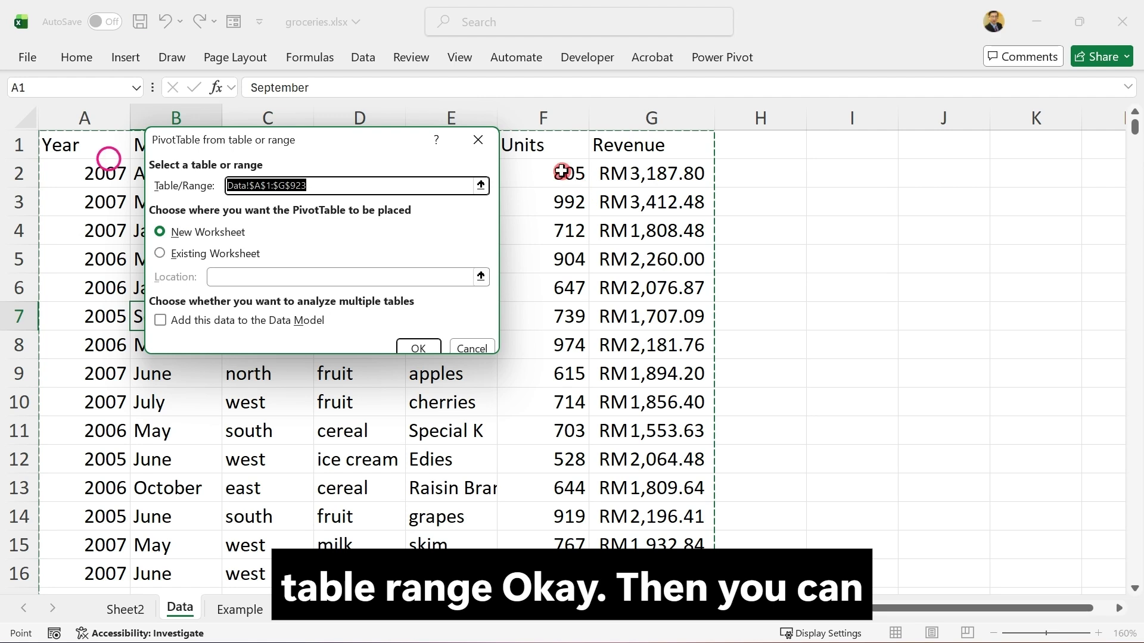
drag(376, 139, 720, 126)
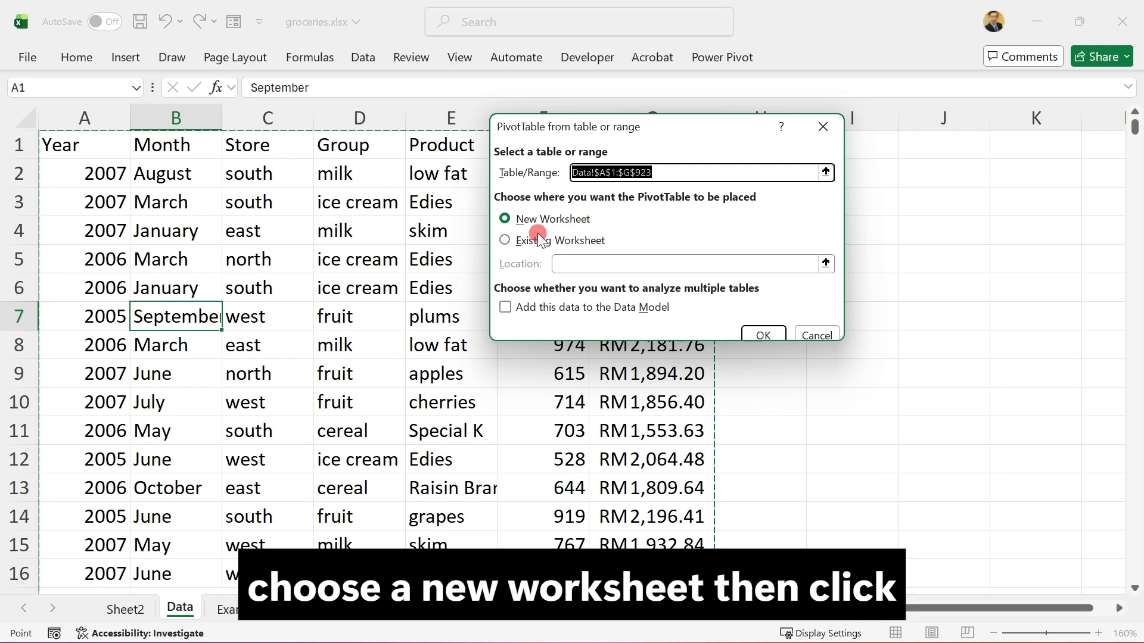
click(764, 334)
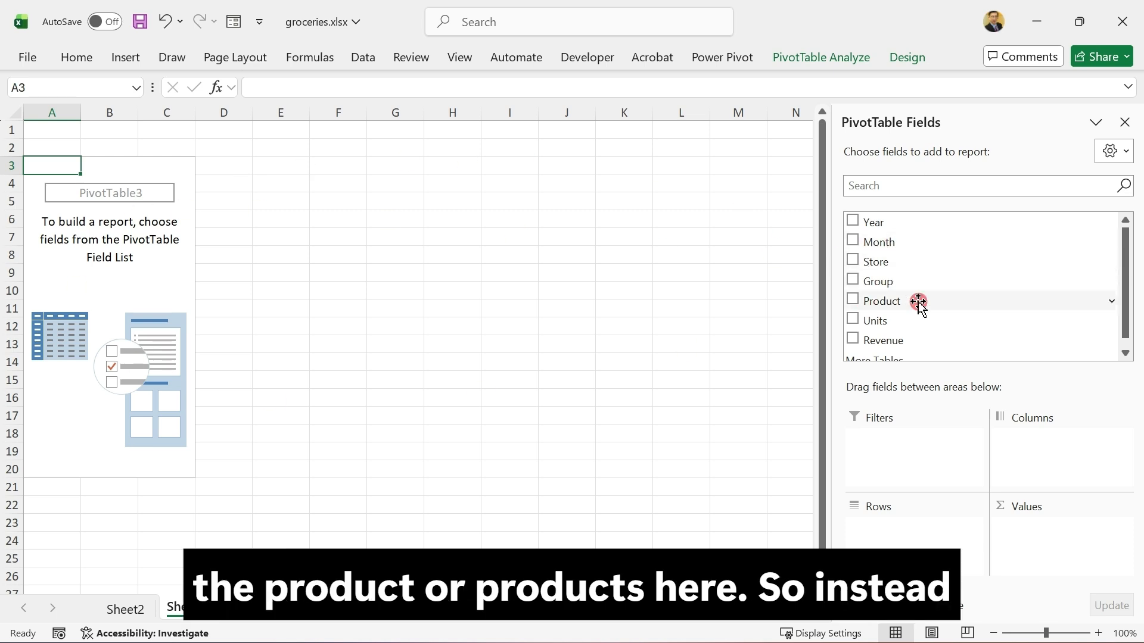
Build the new PivotTable with Product as the rows and the sum of Units as the values
click(853, 300)
click(854, 298)
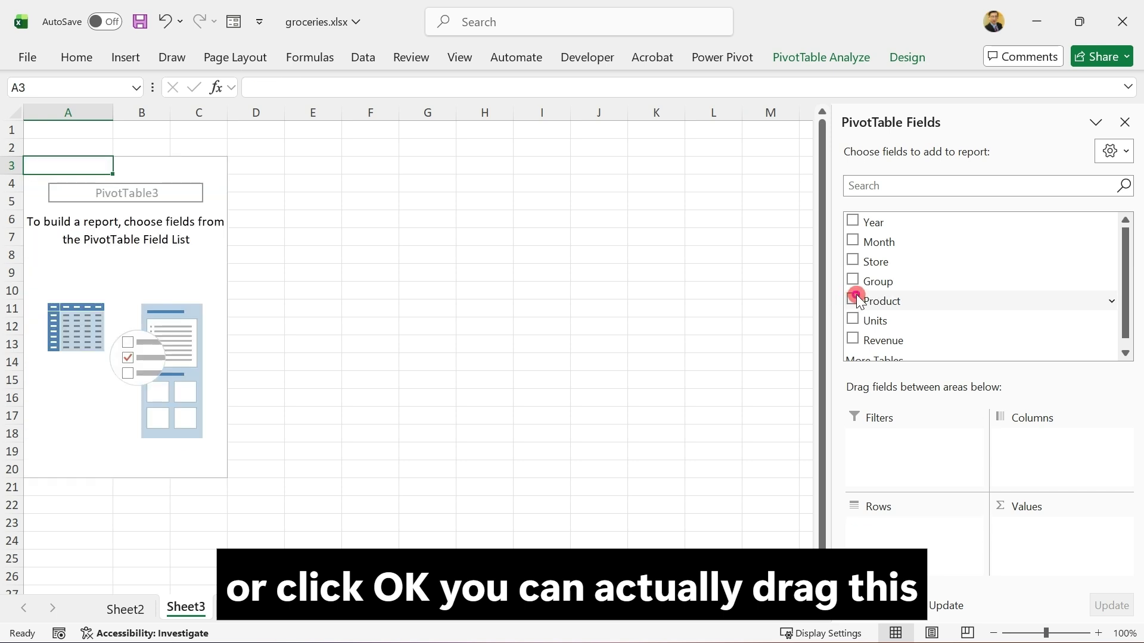
drag(891, 299, 888, 527)
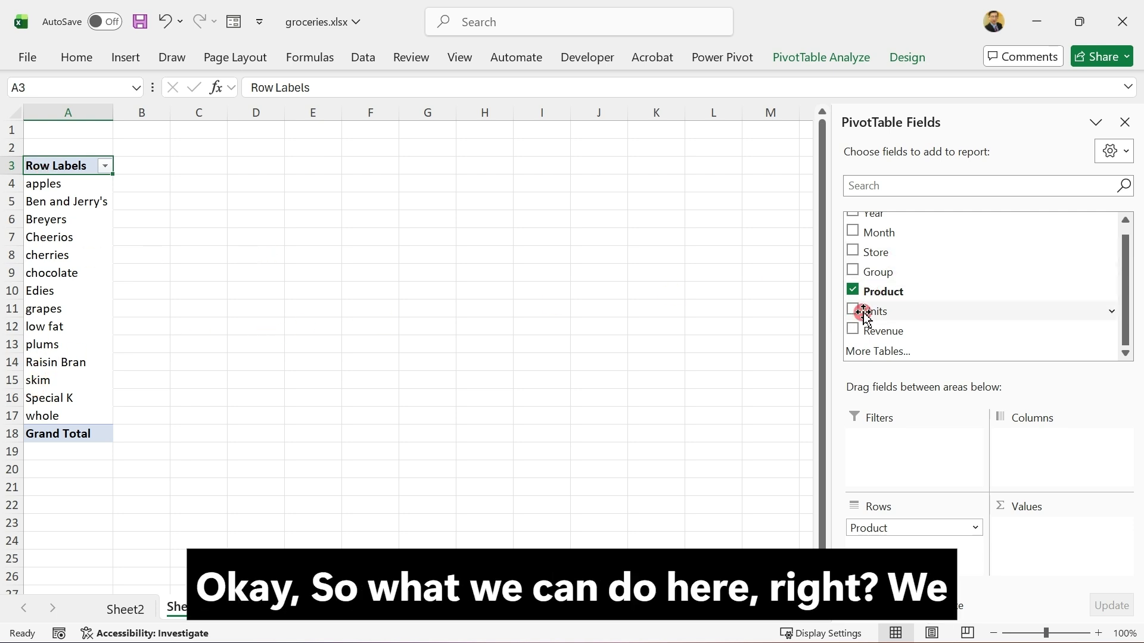
drag(876, 311, 1052, 527)
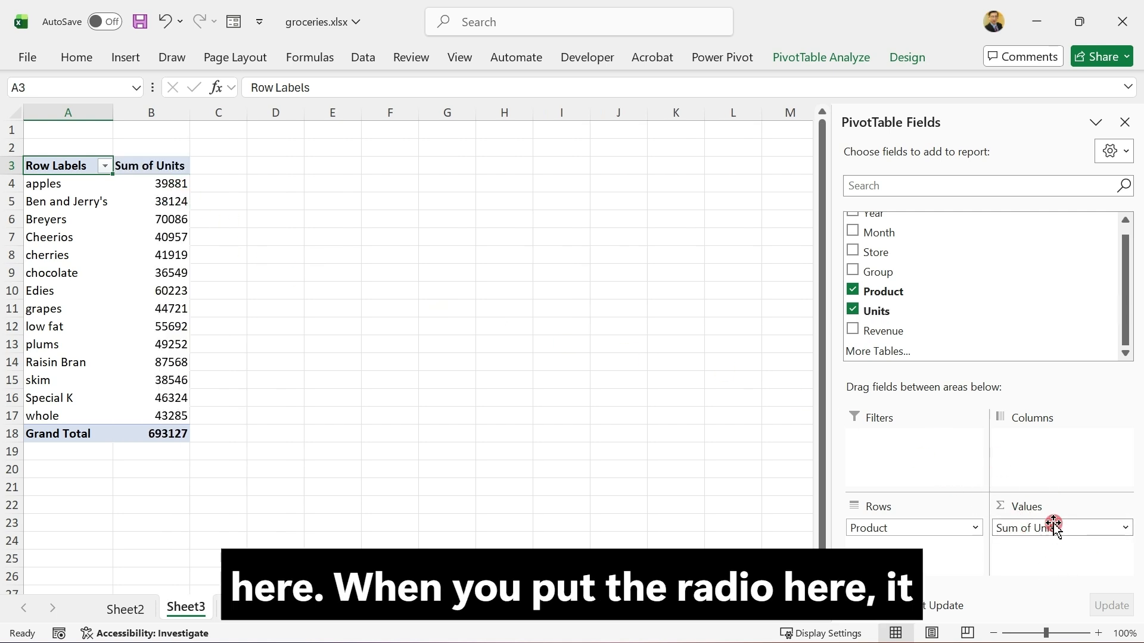
click(34, 188)
click(45, 208)
click(52, 234)
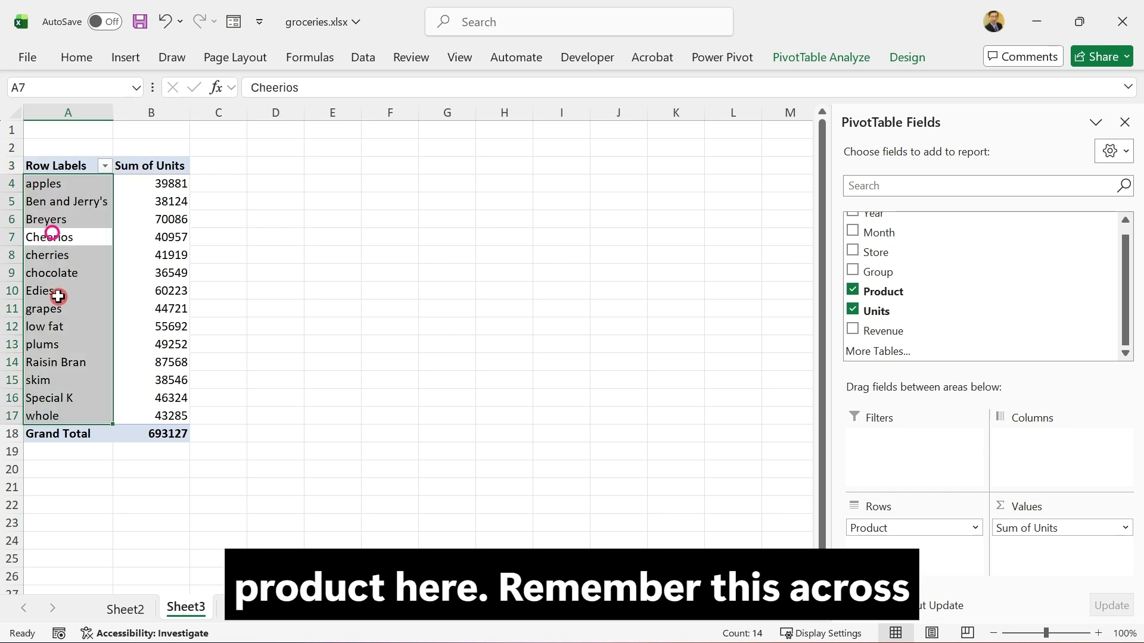
click(58, 296)
click(124, 184)
click(71, 185)
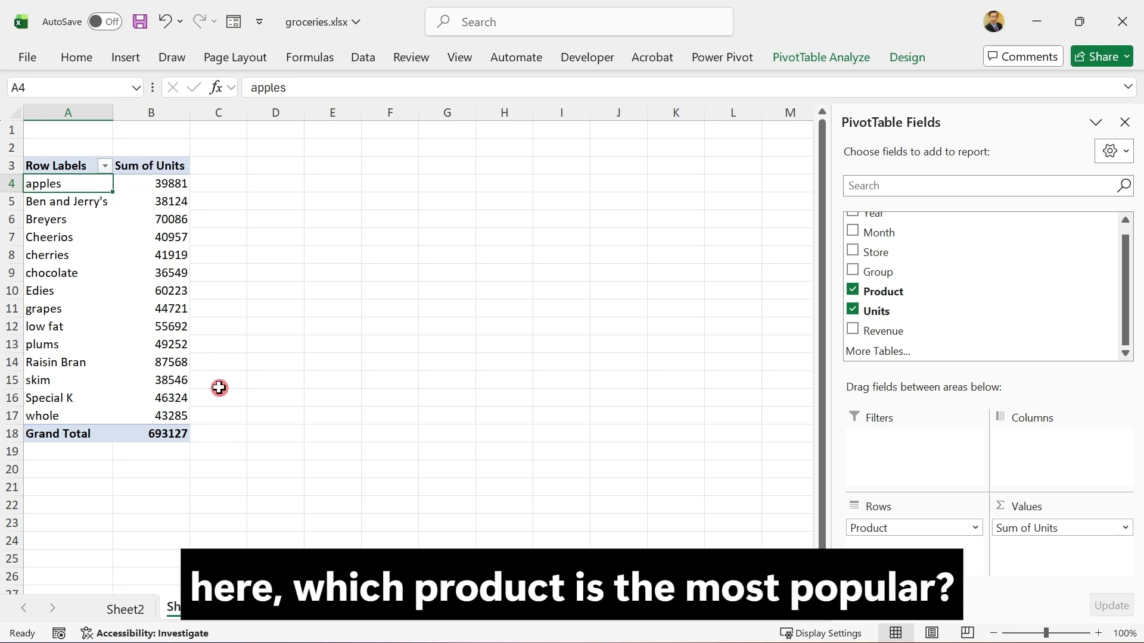
Sort the products in the PivotTable in descending order by Sum of Units
click(103, 166)
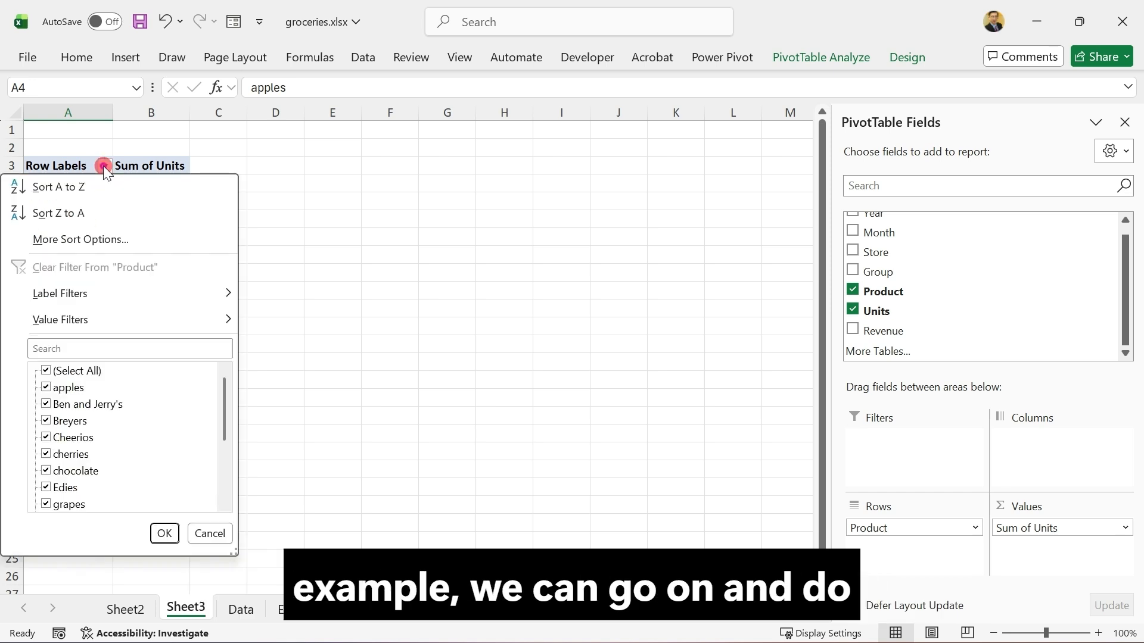
click(74, 244)
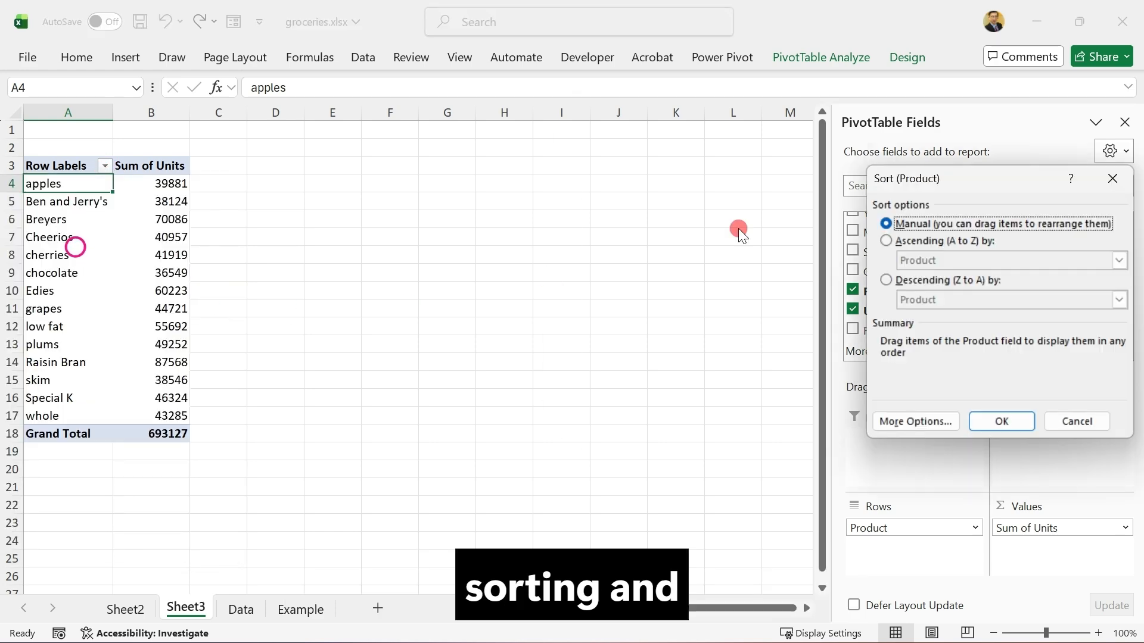
drag(991, 186, 353, 156)
click(253, 253)
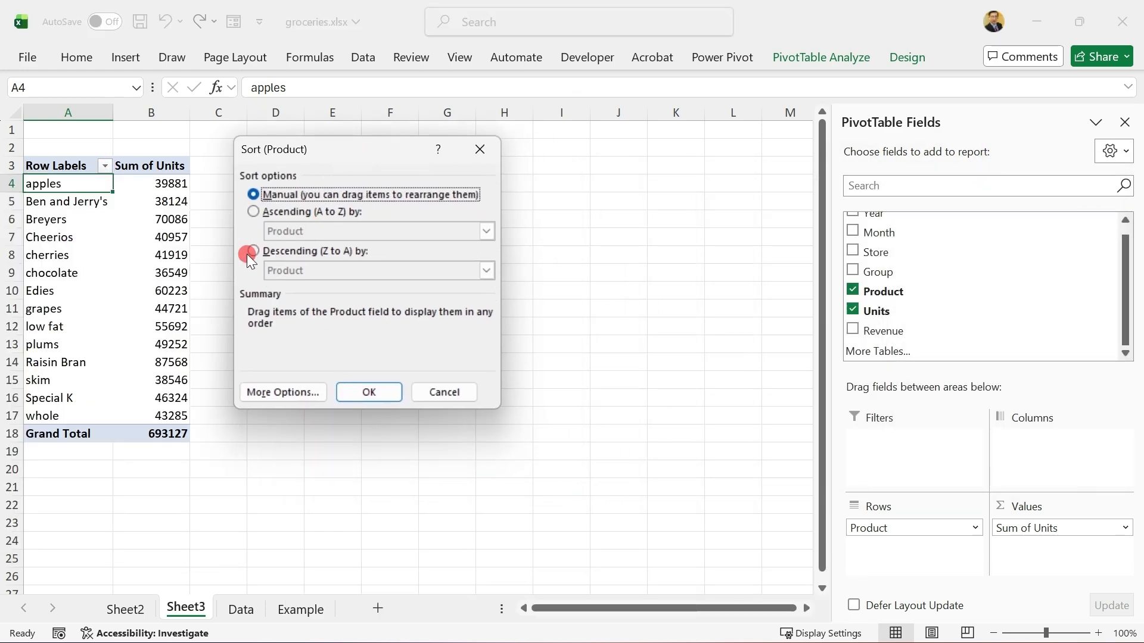
click(487, 270)
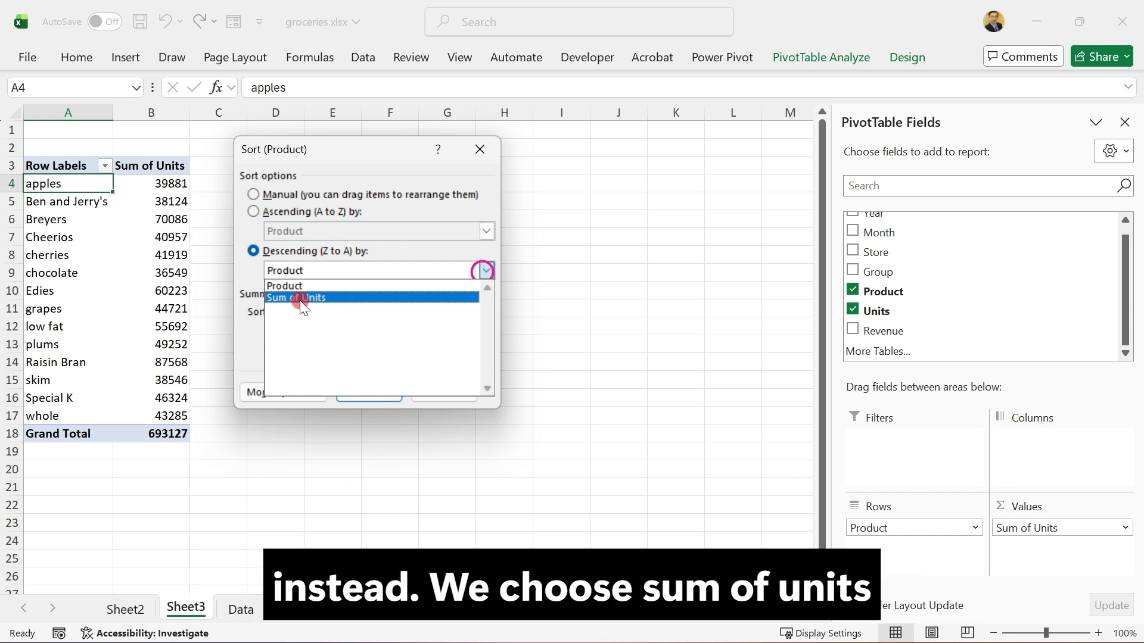
click(299, 299)
click(369, 393)
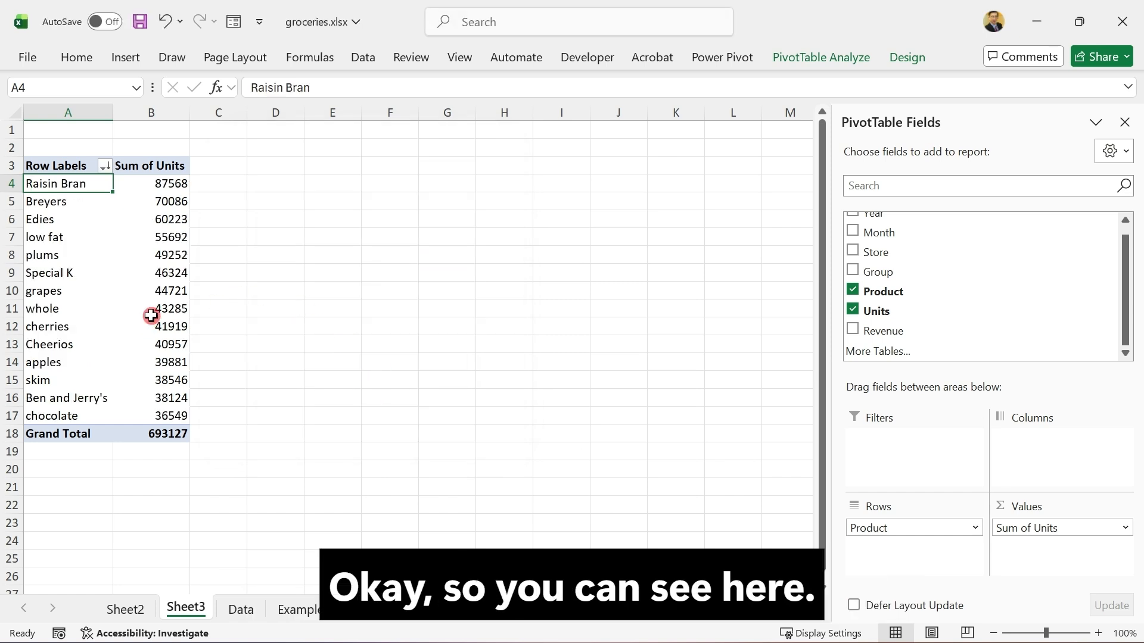
Examine the first and last products in the sorted PivotTable to identify the most and least popular by units
scroll(91, 216, up, 3)
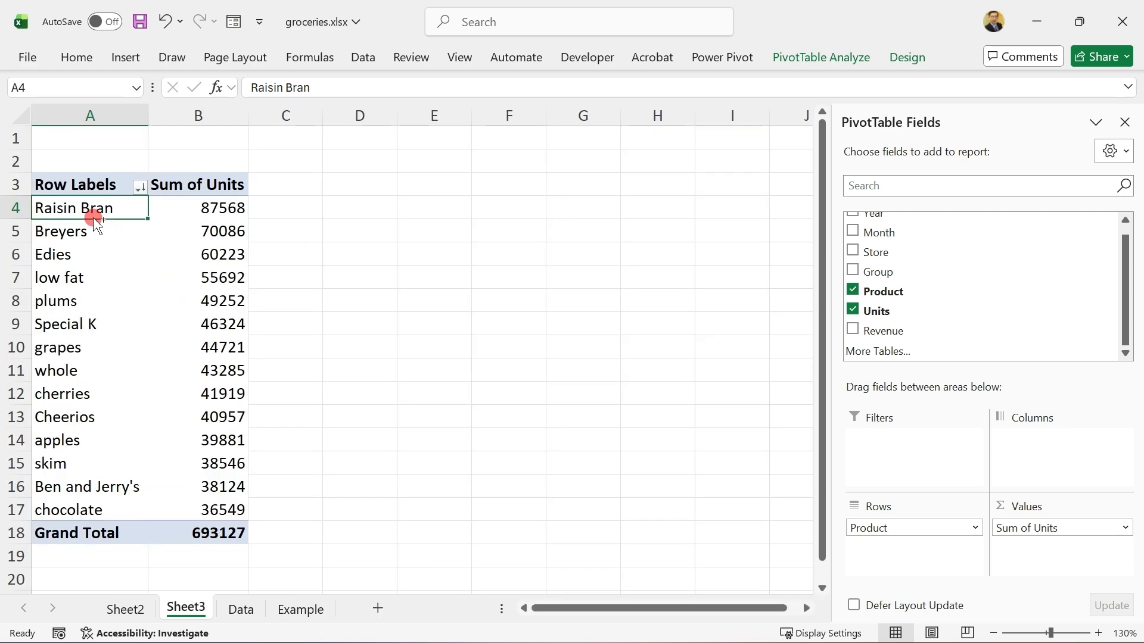
scroll(109, 261, down, 1)
scroll(125, 263, up, 1)
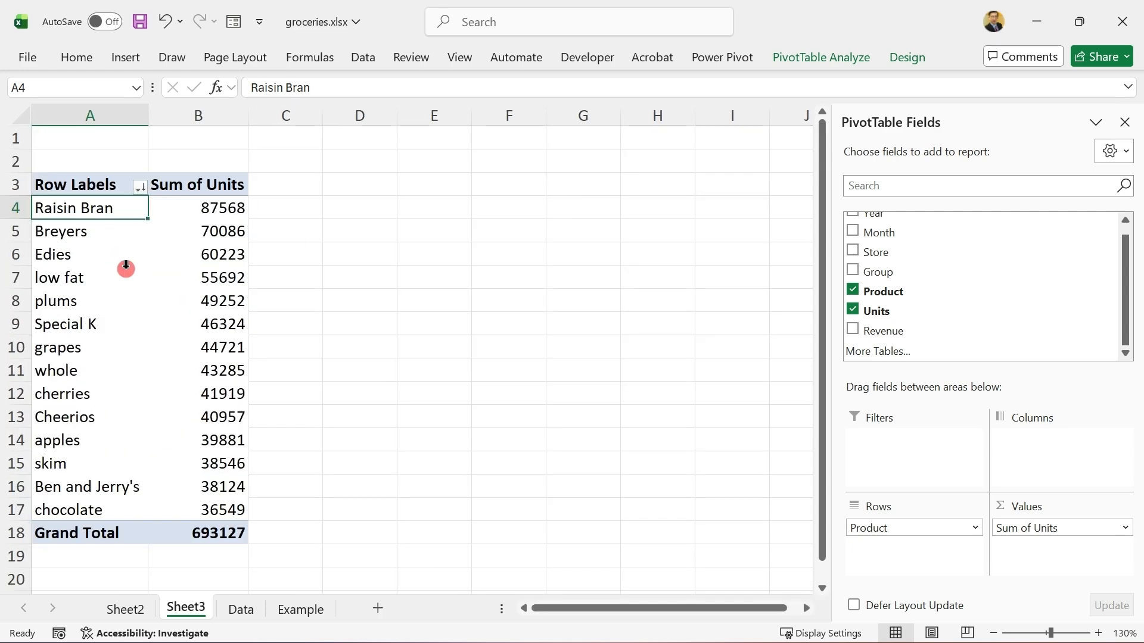
click(73, 207)
click(191, 207)
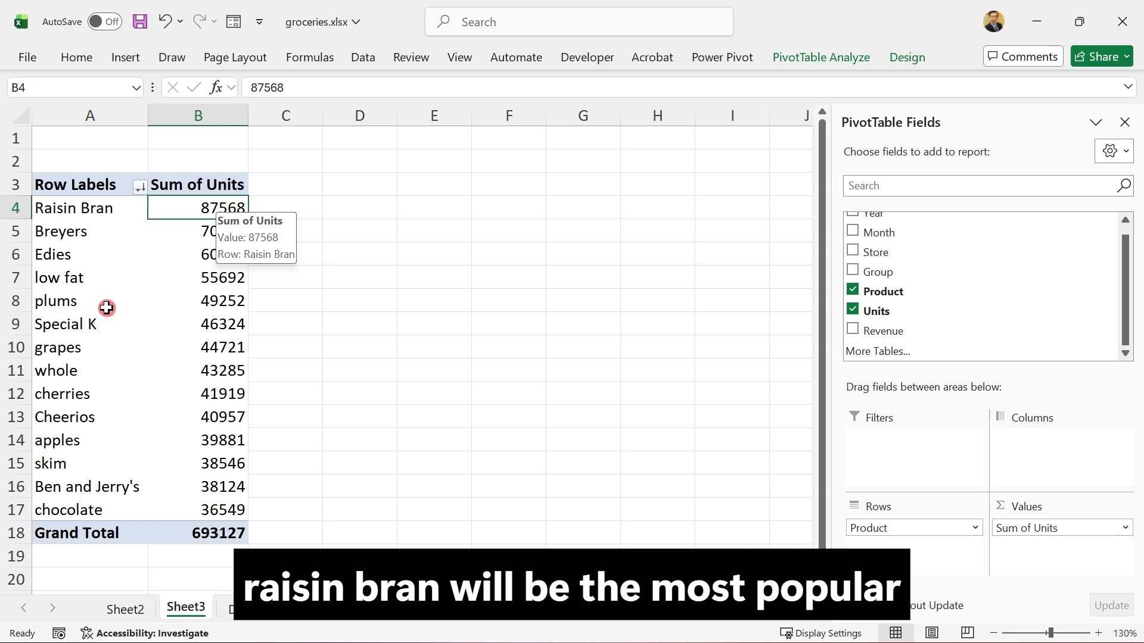
click(94, 511)
click(230, 507)
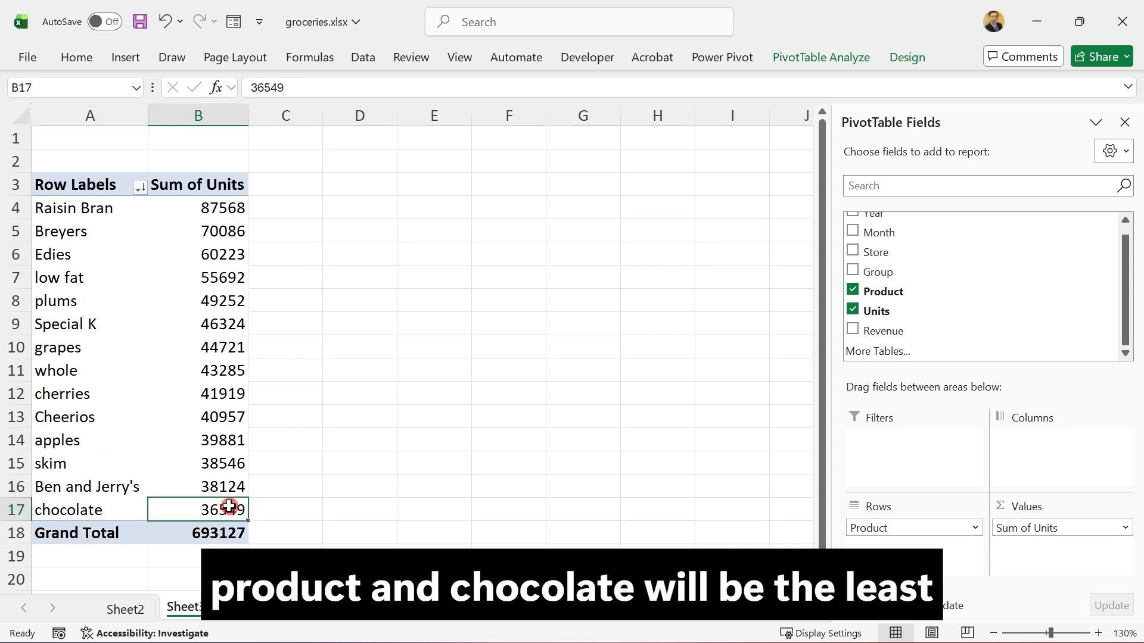
click(213, 533)
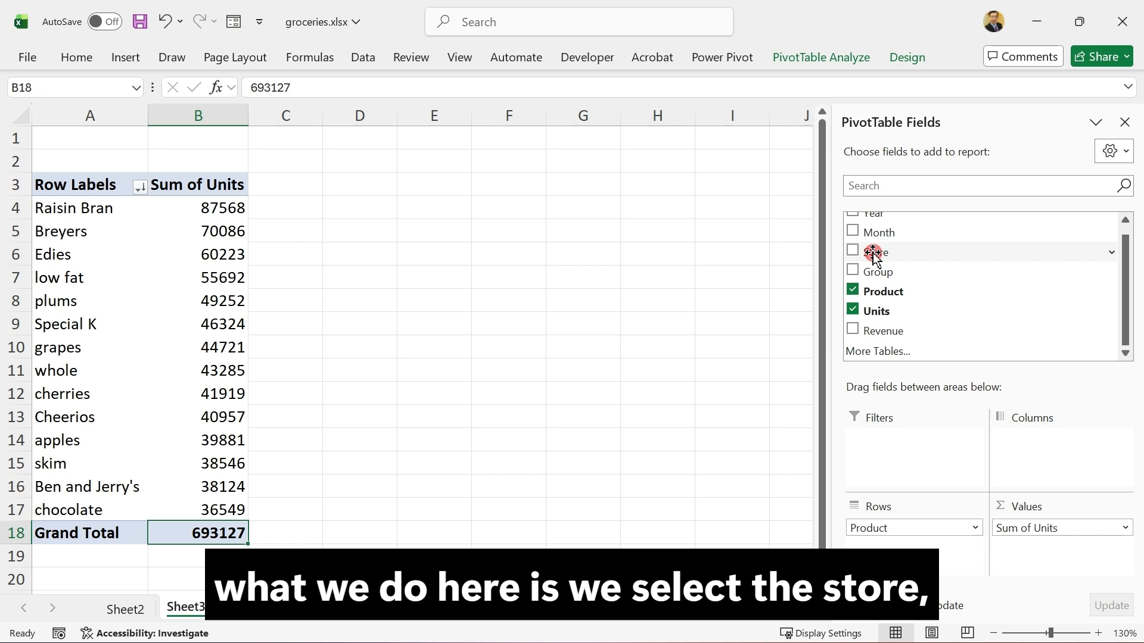
Add Store as the column field of the PivotTable to break down each product's units by store, and review the breakdown
drag(873, 253, 1039, 441)
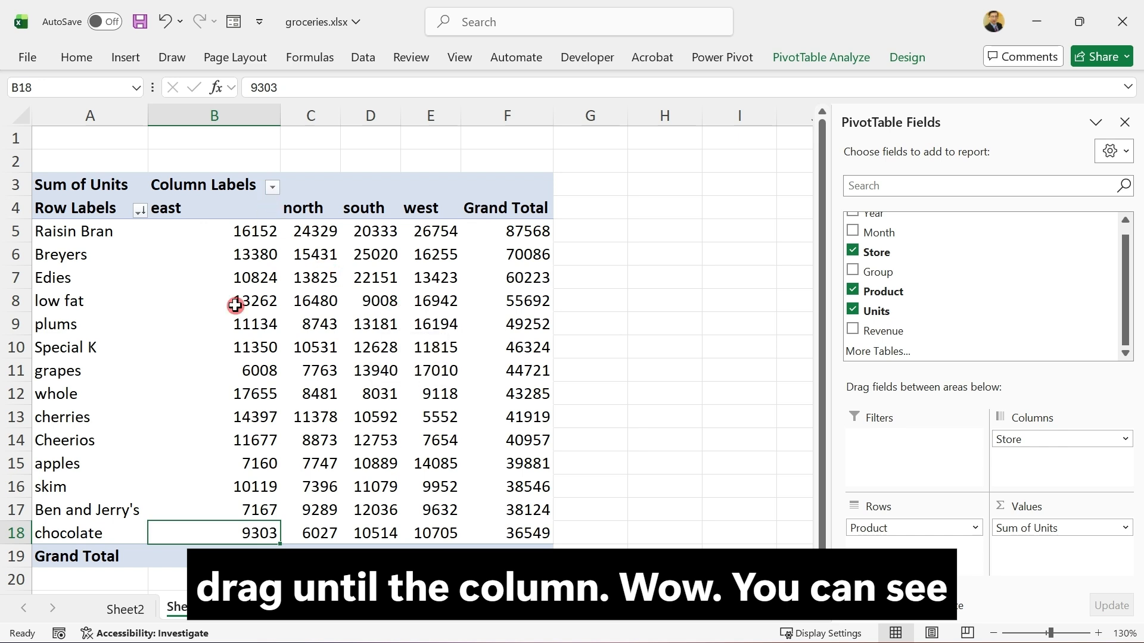
click(101, 227)
click(97, 305)
click(219, 386)
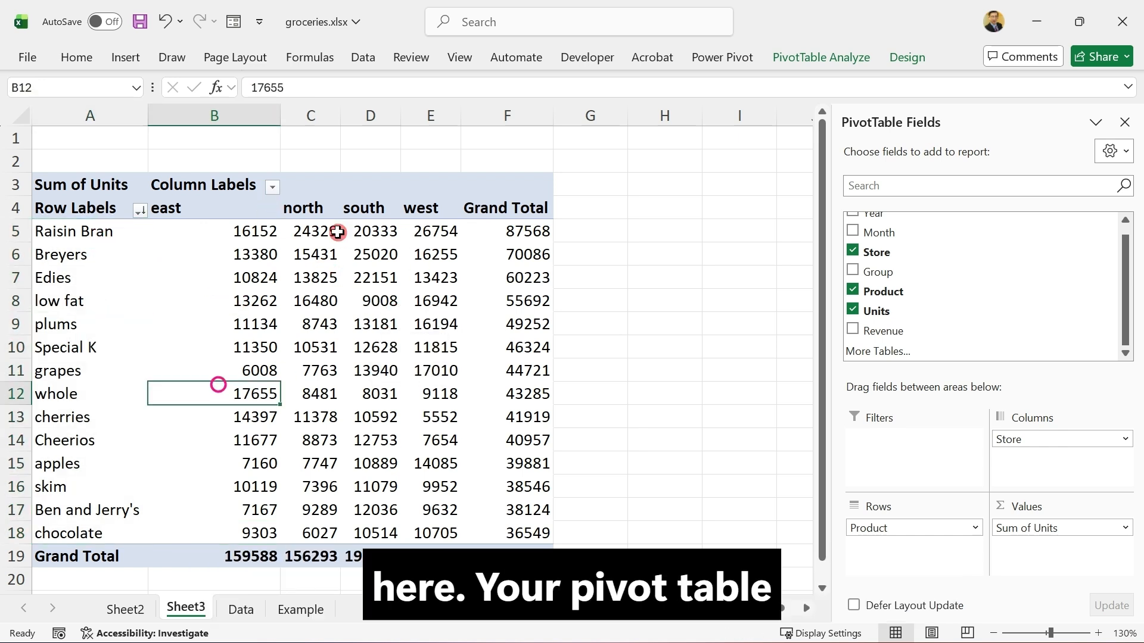
click(266, 230)
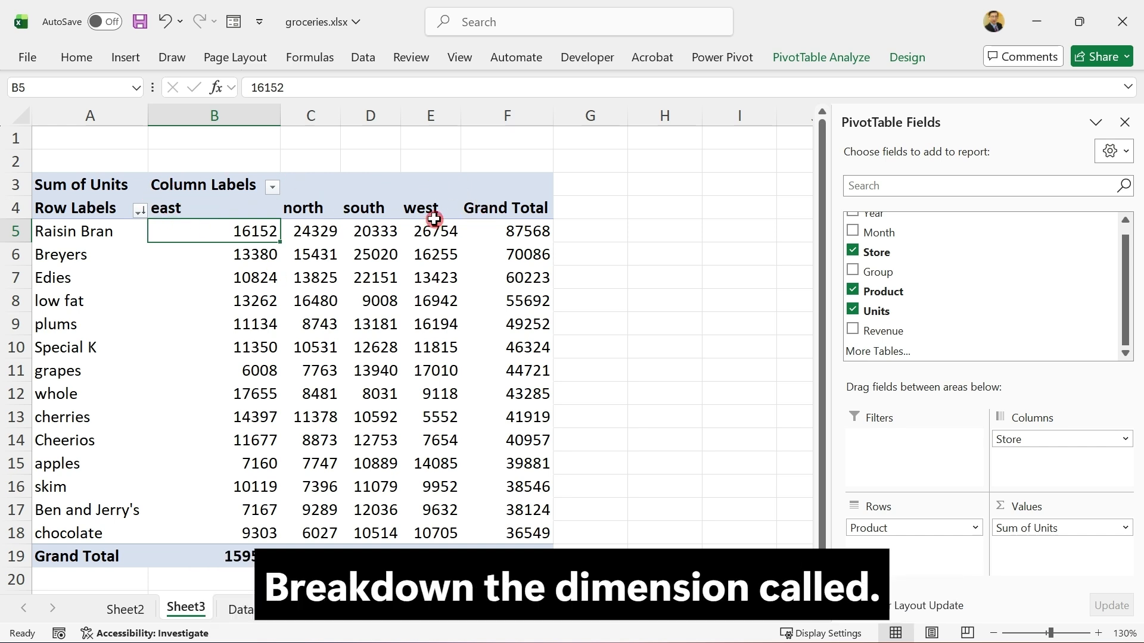
drag(184, 209, 391, 220)
drag(524, 210, 522, 518)
click(360, 370)
mouse_move(359, 367)
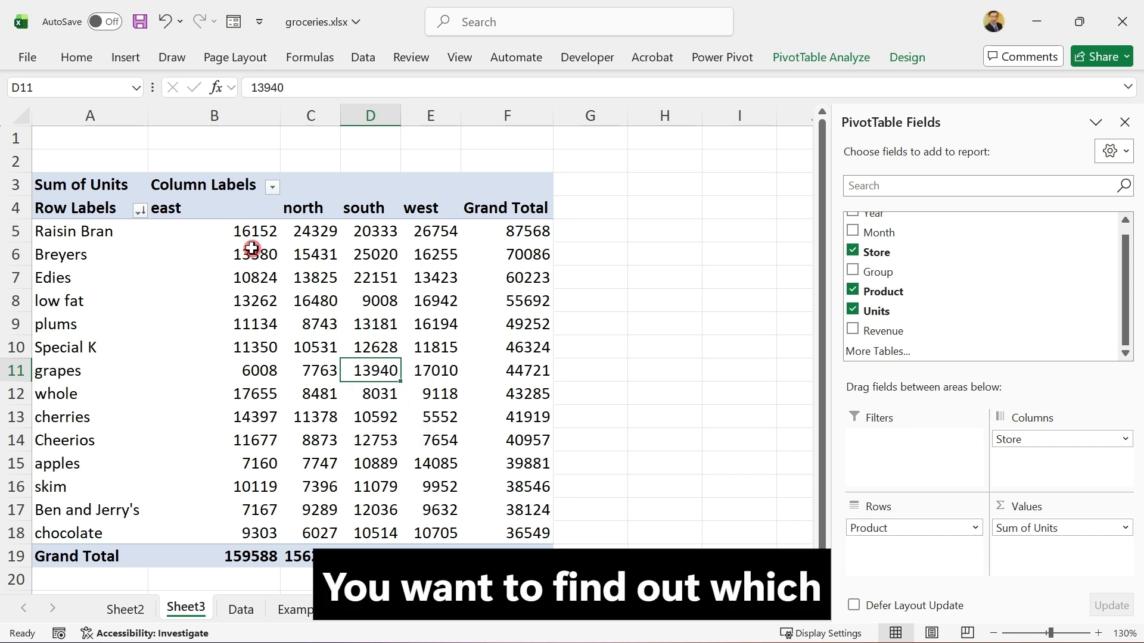
Create a Top 10 Items conditional formatting rule on Raisin Bran's four store values, limited to the top 1
drag(66, 231, 229, 232)
click(69, 229)
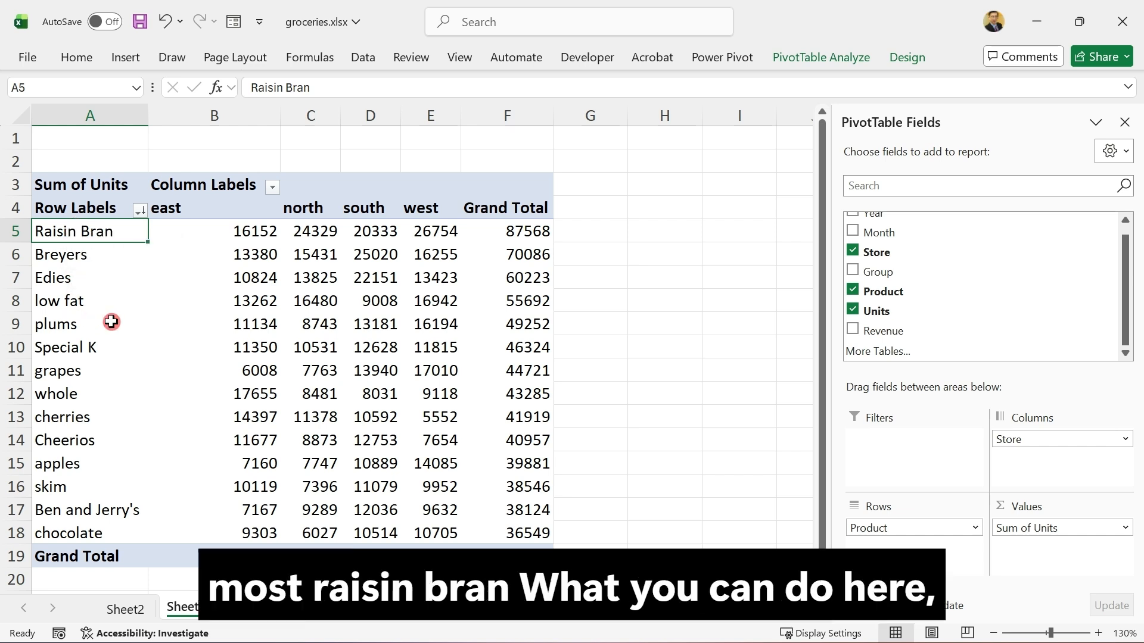
click(245, 235)
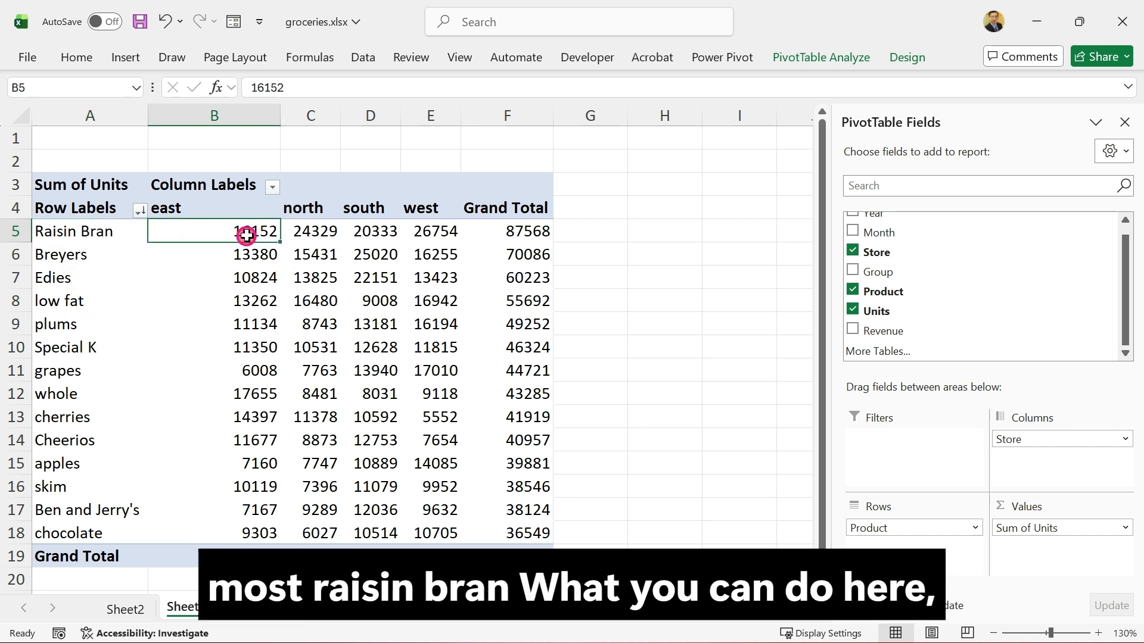
drag(245, 235, 442, 221)
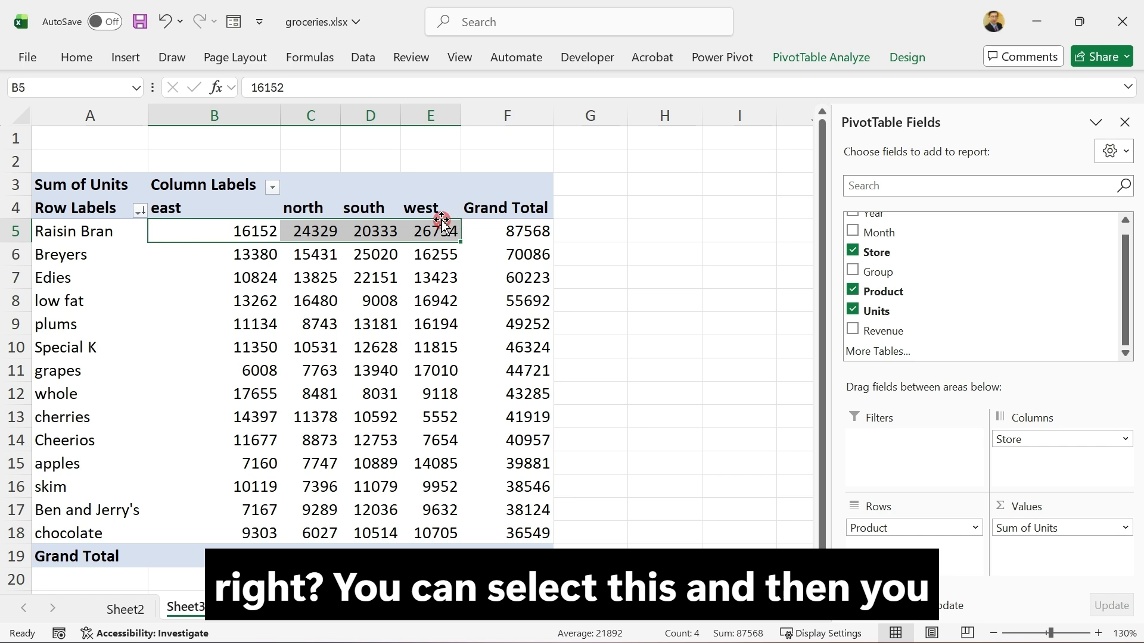
click(76, 57)
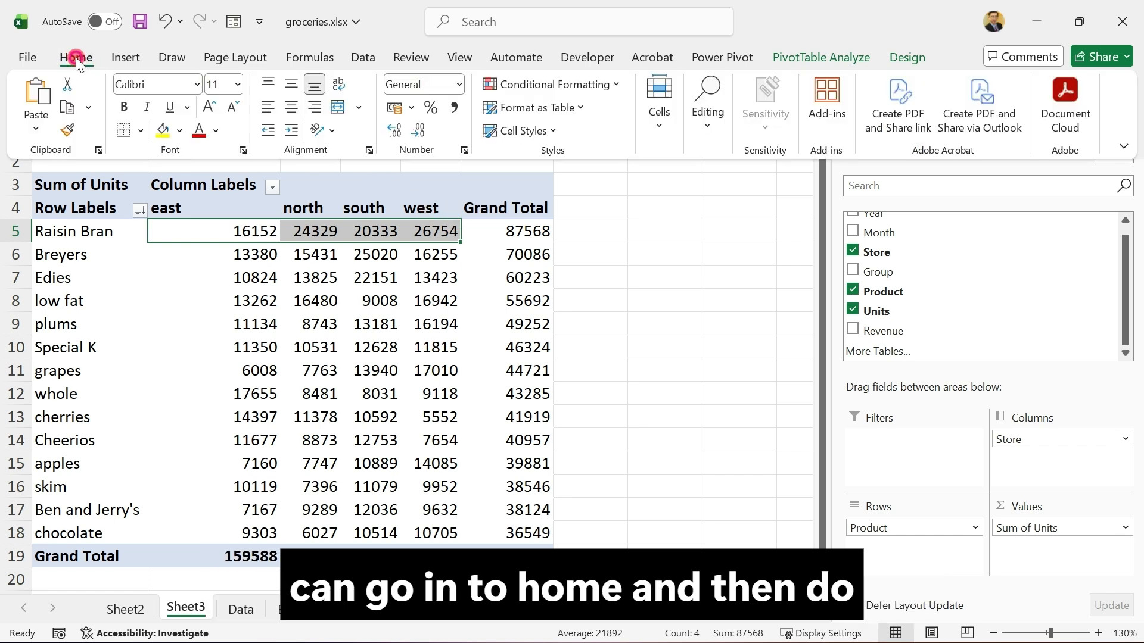
click(616, 82)
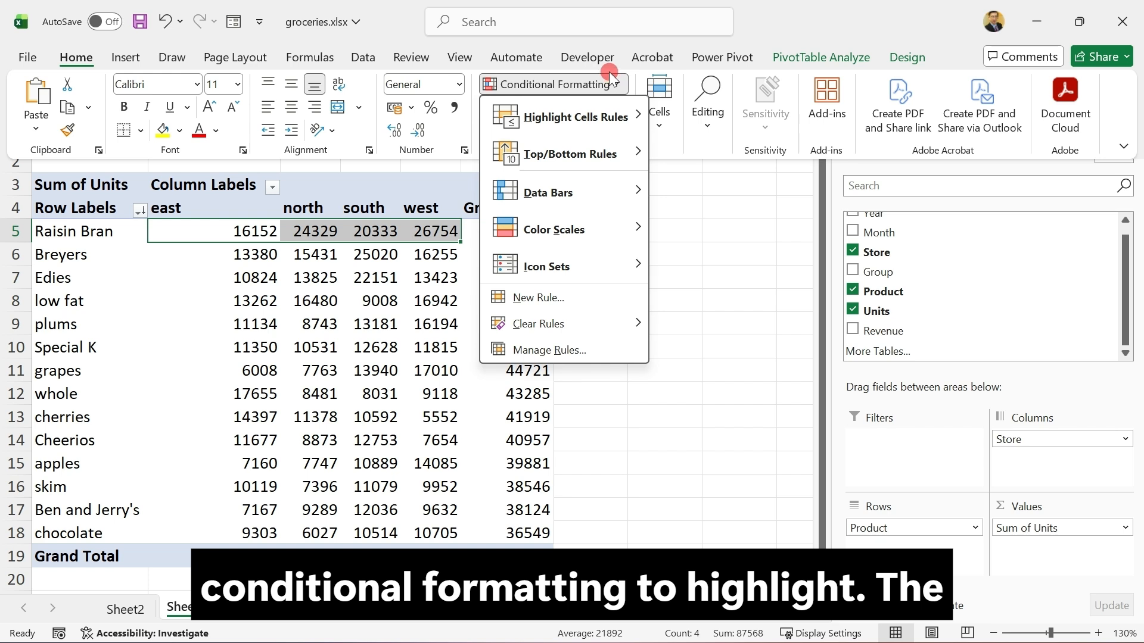
click(606, 107)
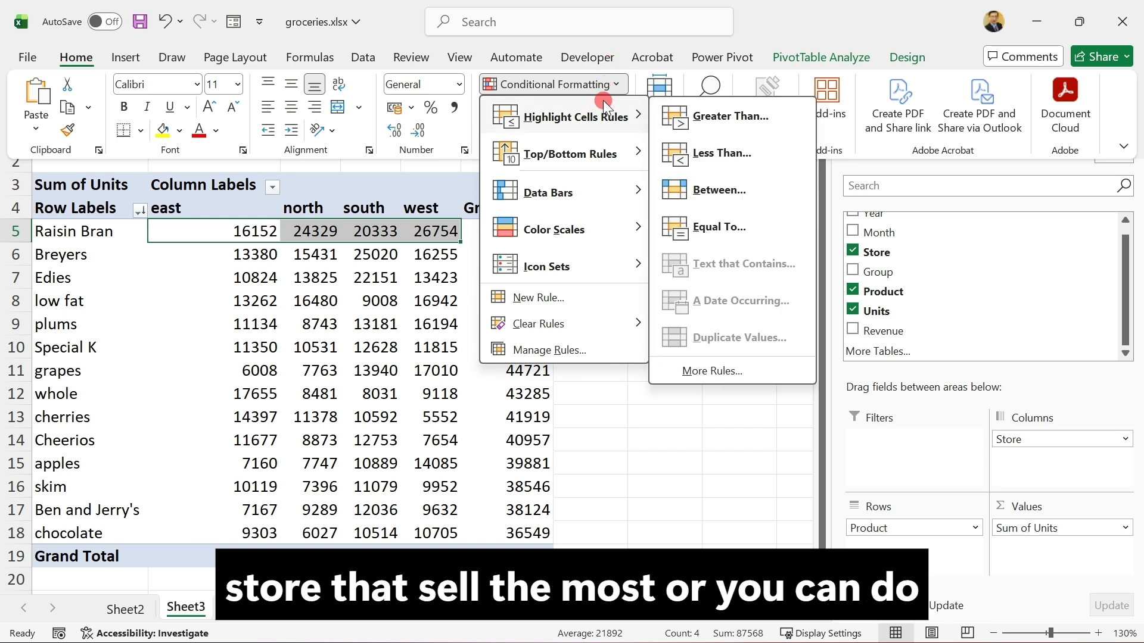
click(637, 119)
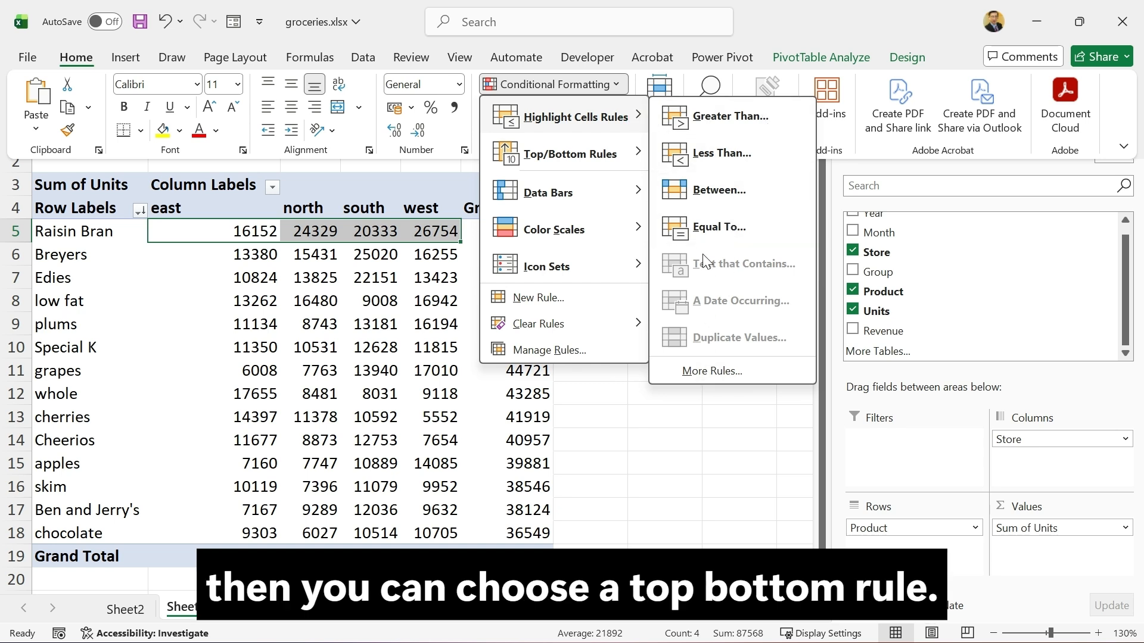
click(626, 156)
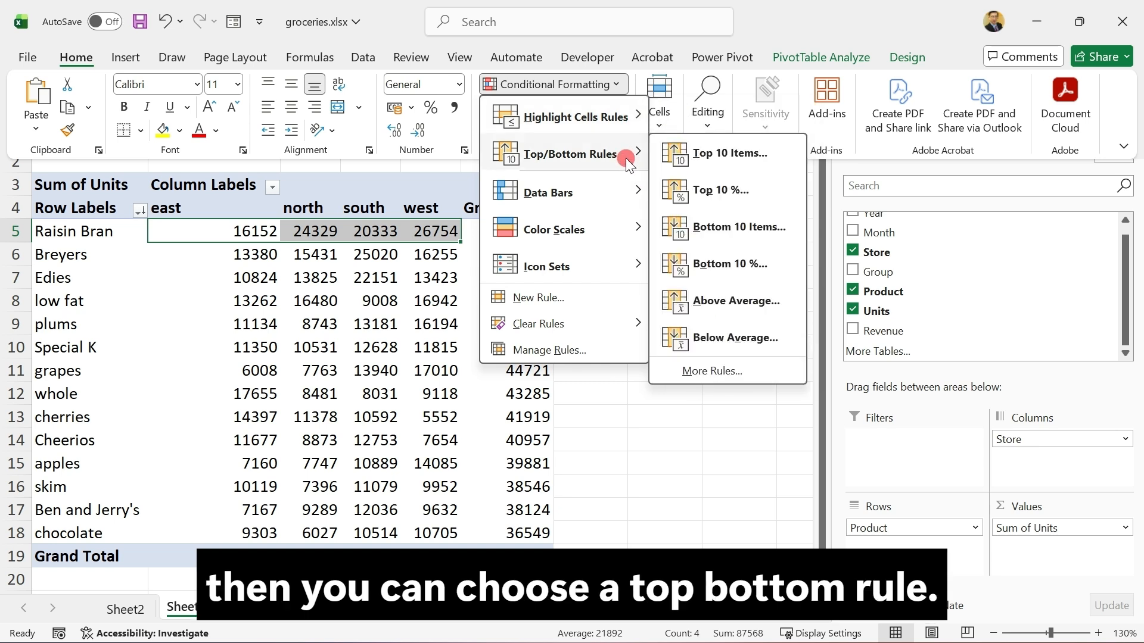
click(744, 158)
drag(365, 241, 710, 186)
double_click(591, 236)
text(1)
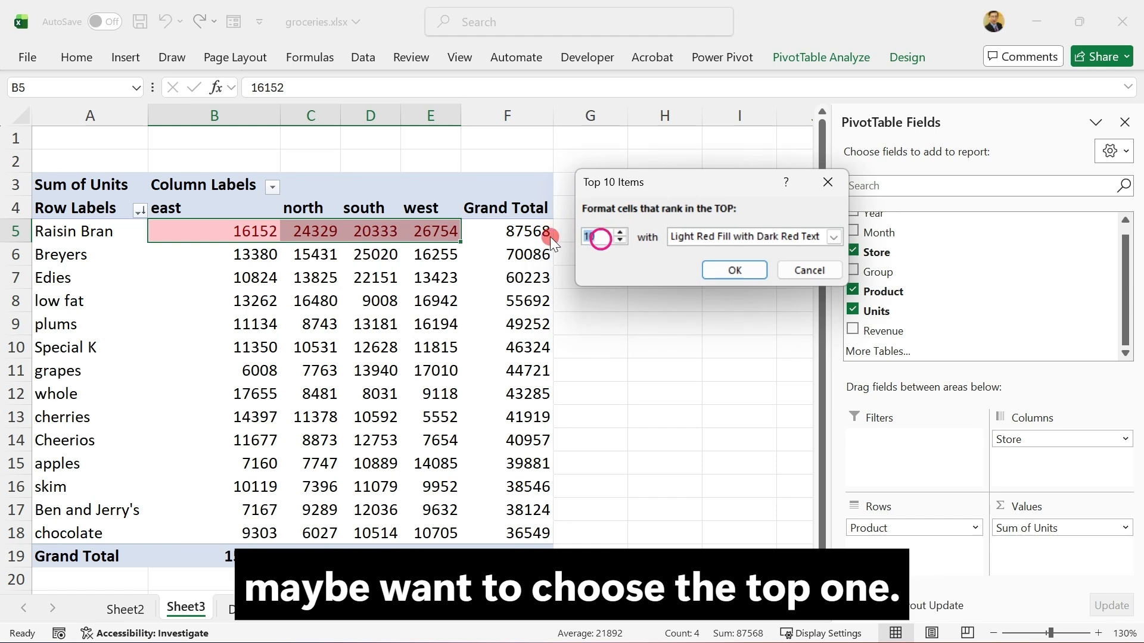
Apply the top 1 rule with Green Fill with Dark Green Text and review which store sells the most Raisin Bran
click(833, 237)
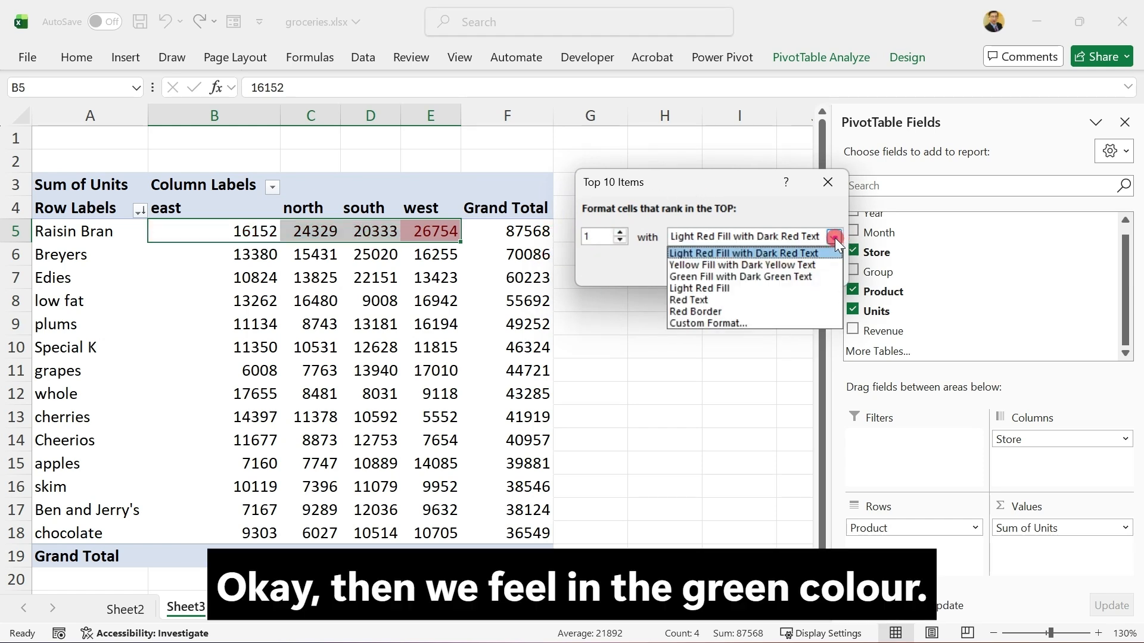
click(738, 275)
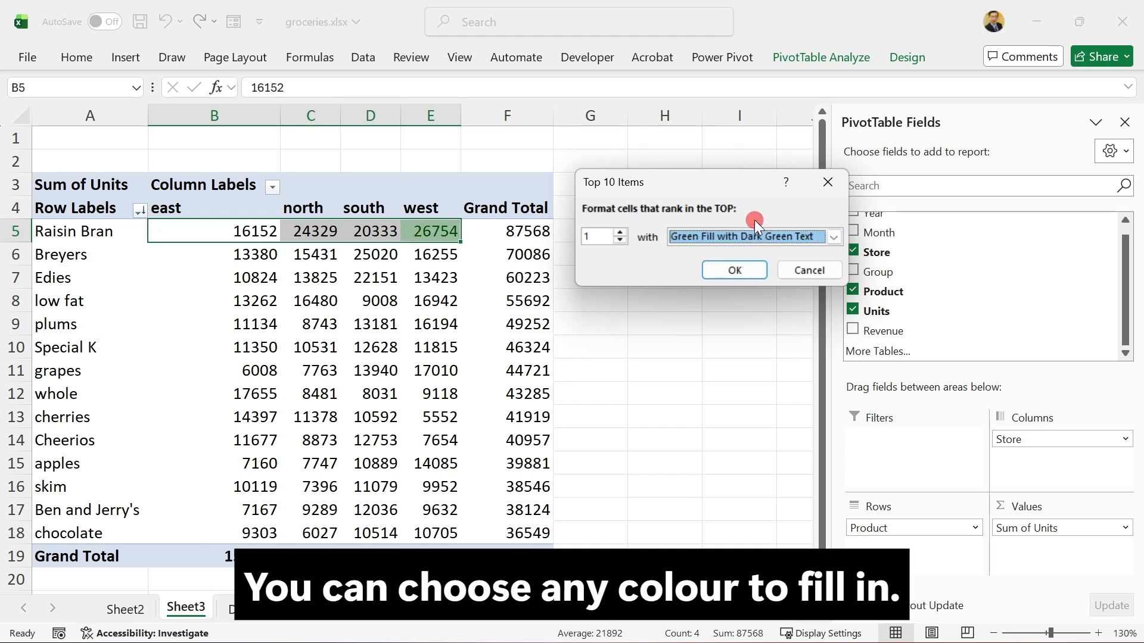
click(764, 237)
click(743, 264)
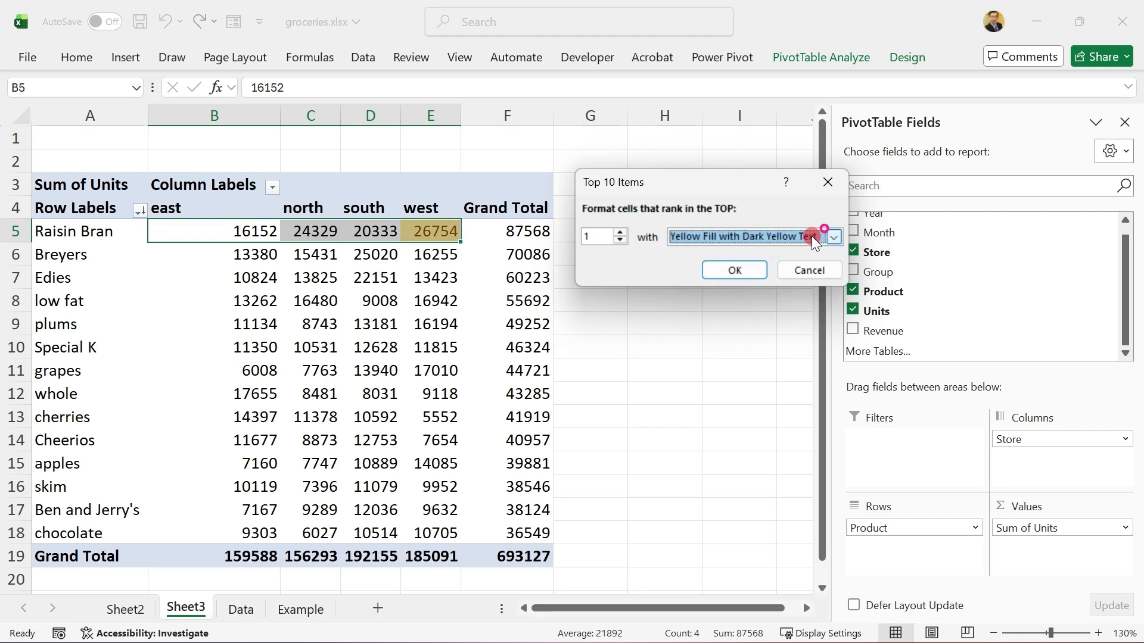
click(835, 237)
click(771, 273)
click(743, 269)
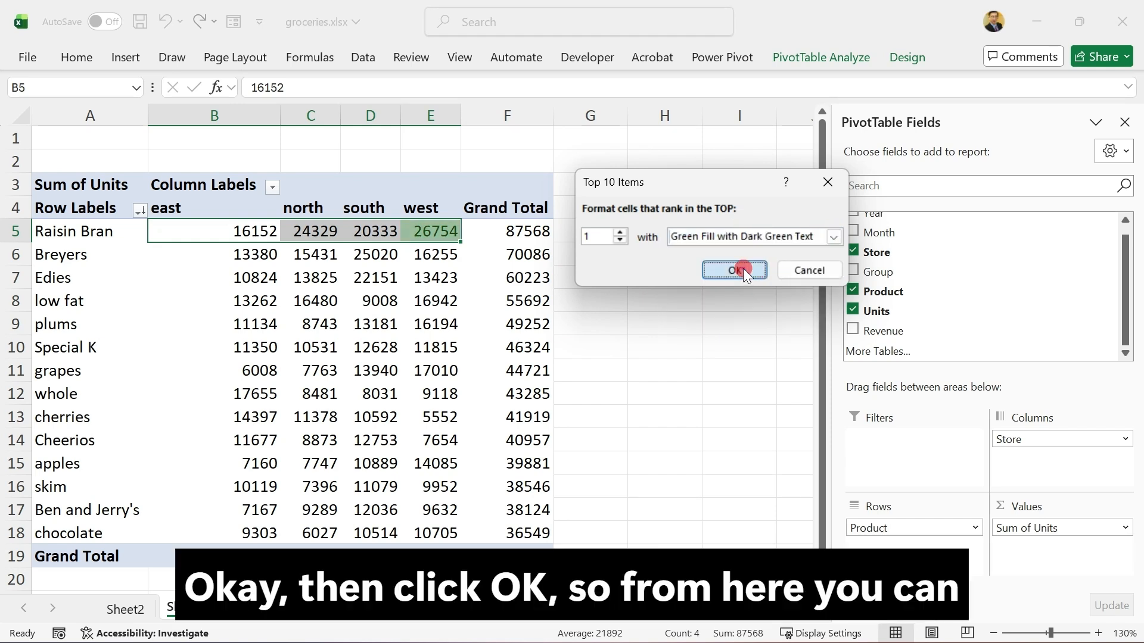
click(435, 317)
click(271, 303)
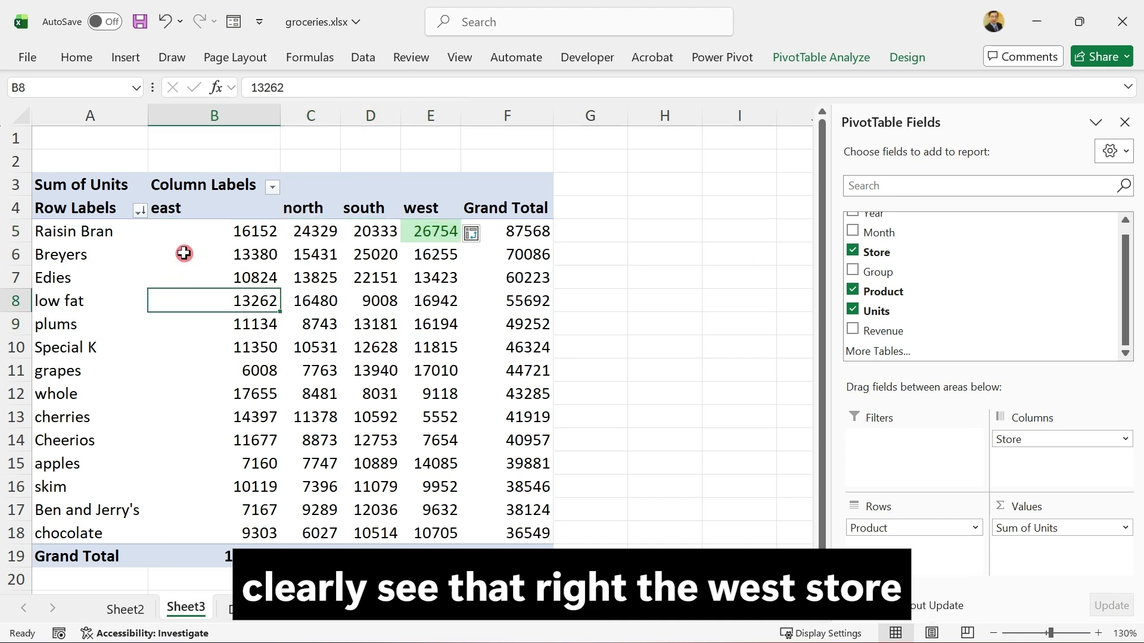
click(202, 233)
click(427, 231)
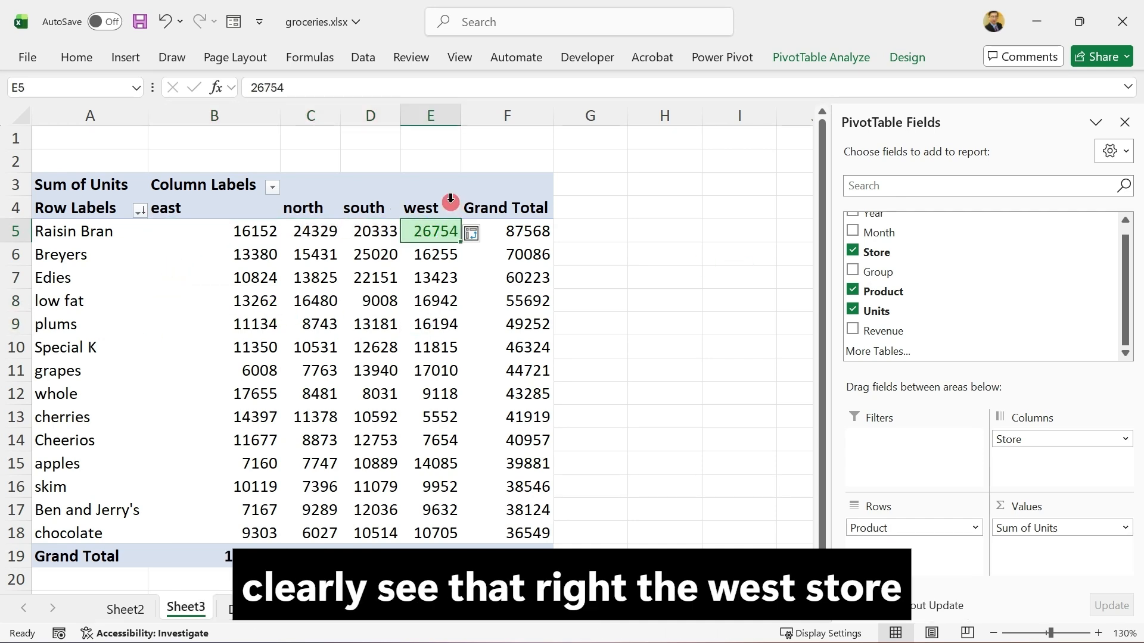
click(88, 230)
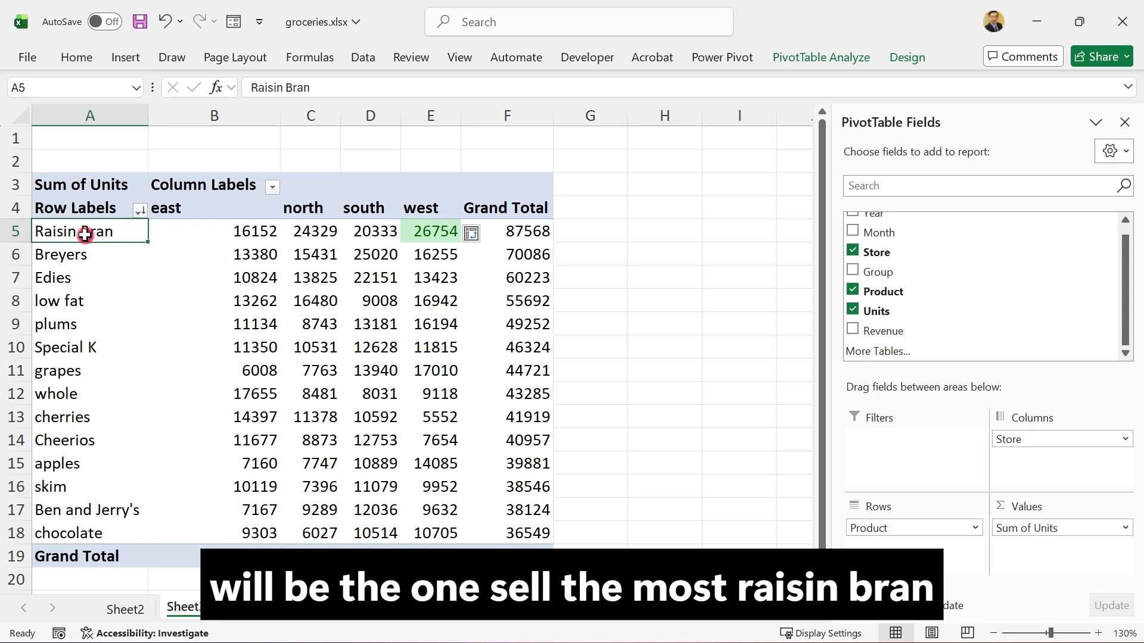
Highlight the bottom 1 of chocolate's four store values using a Bottom 10 Items rule with Light Red Fill with Dark Red Text
click(247, 534)
drag(247, 534, 439, 531)
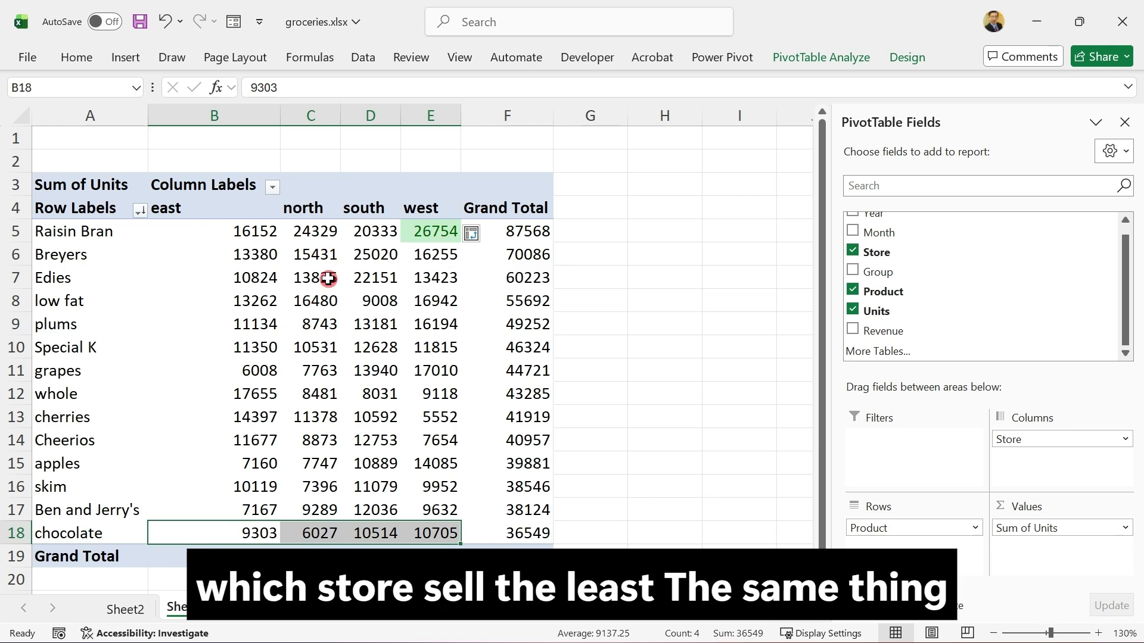
click(85, 59)
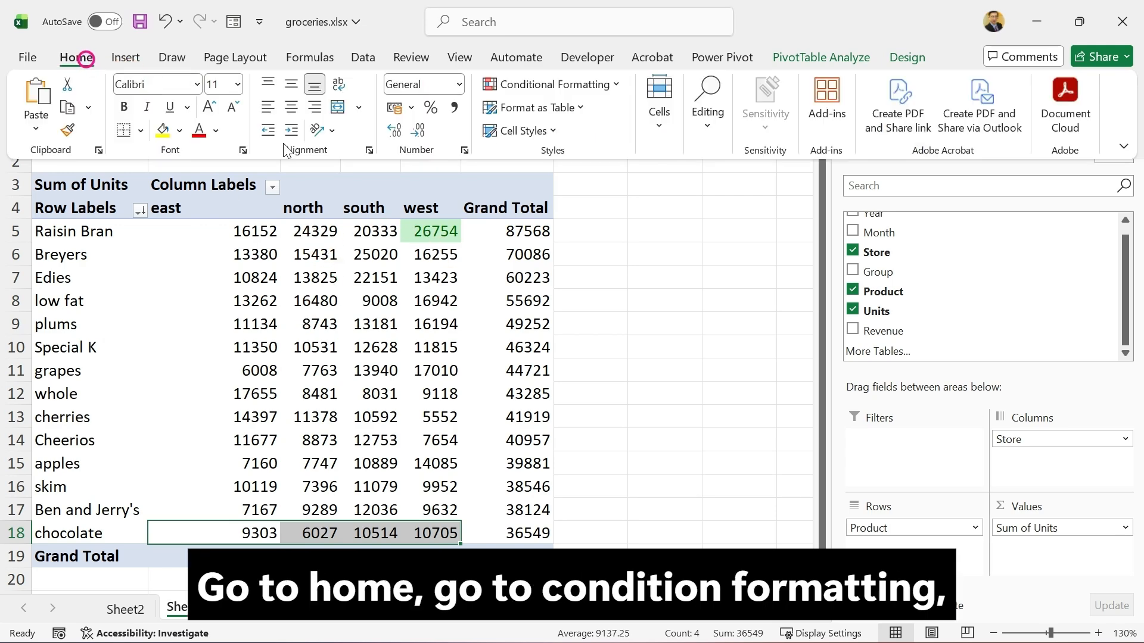
click(624, 89)
click(610, 157)
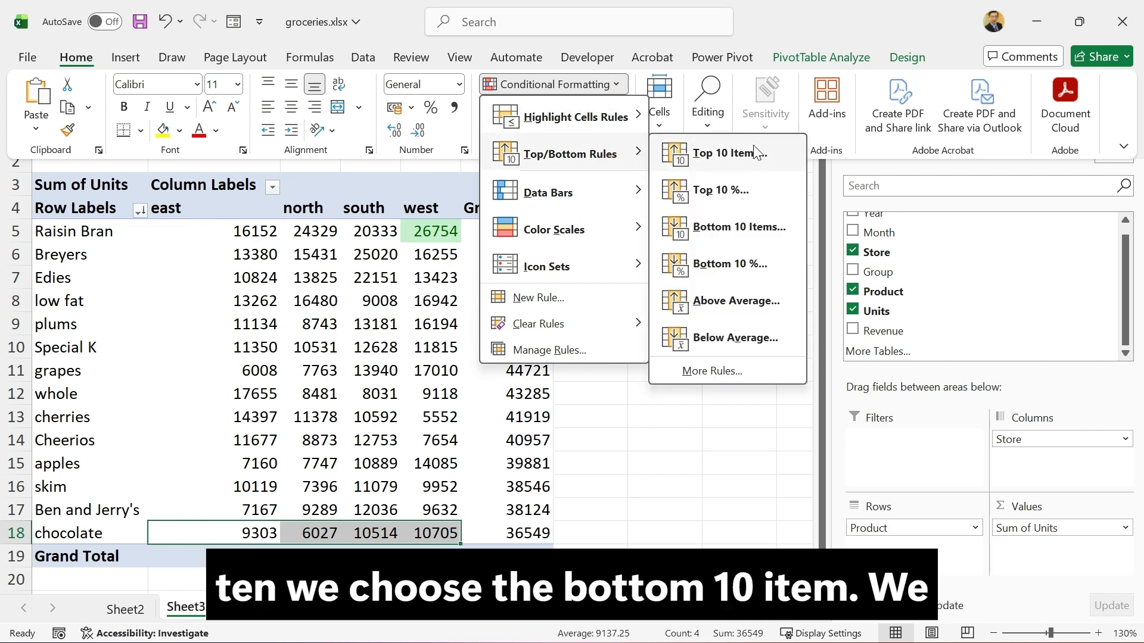
click(746, 227)
click(607, 237)
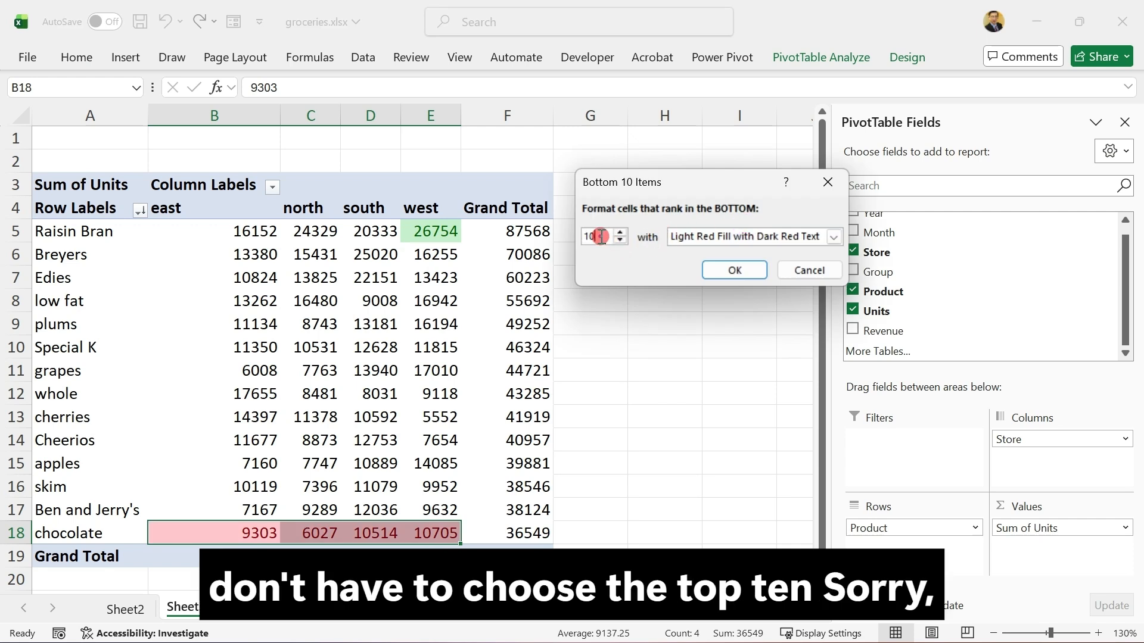
drag(601, 237, 571, 235)
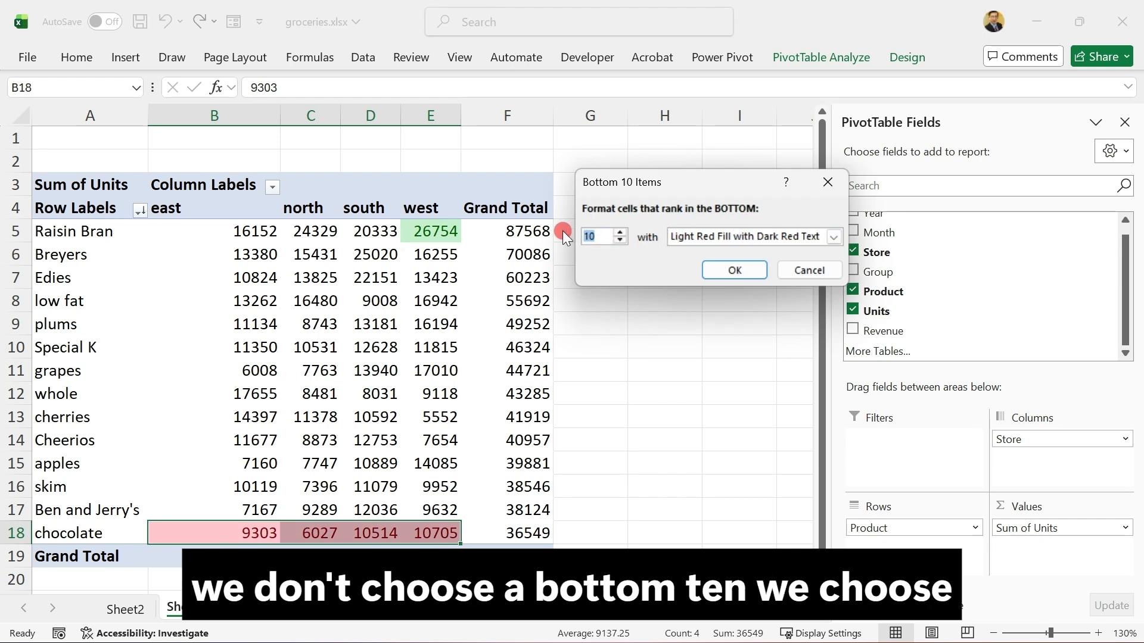
text(1)
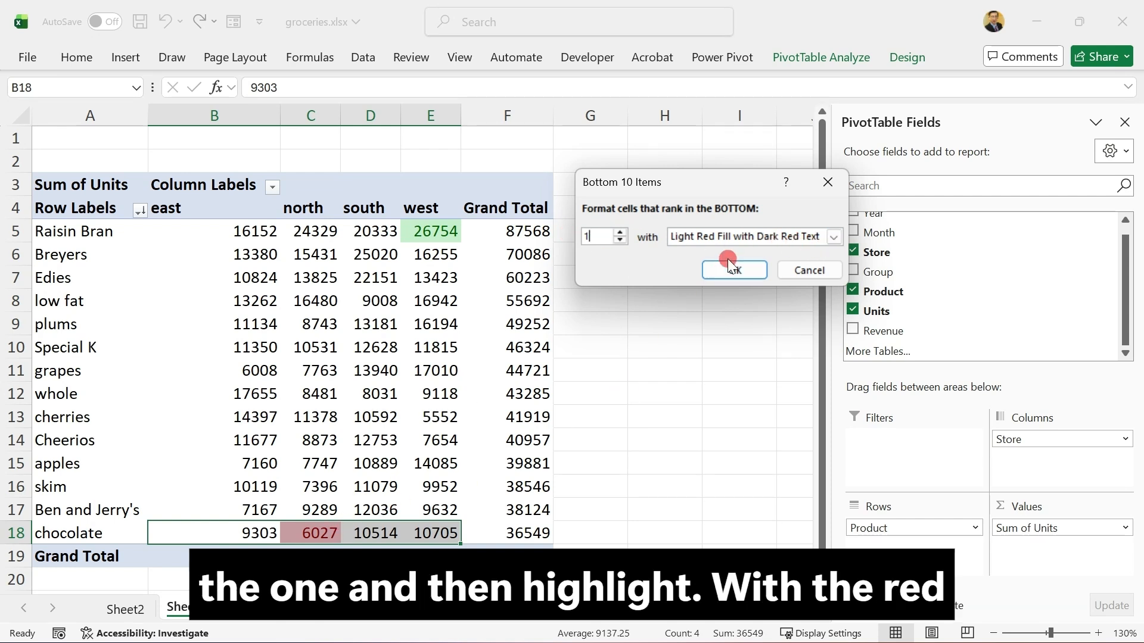
click(748, 270)
Examine the chocolate row in the PivotTable to identify the store selling the fewest units
click(312, 239)
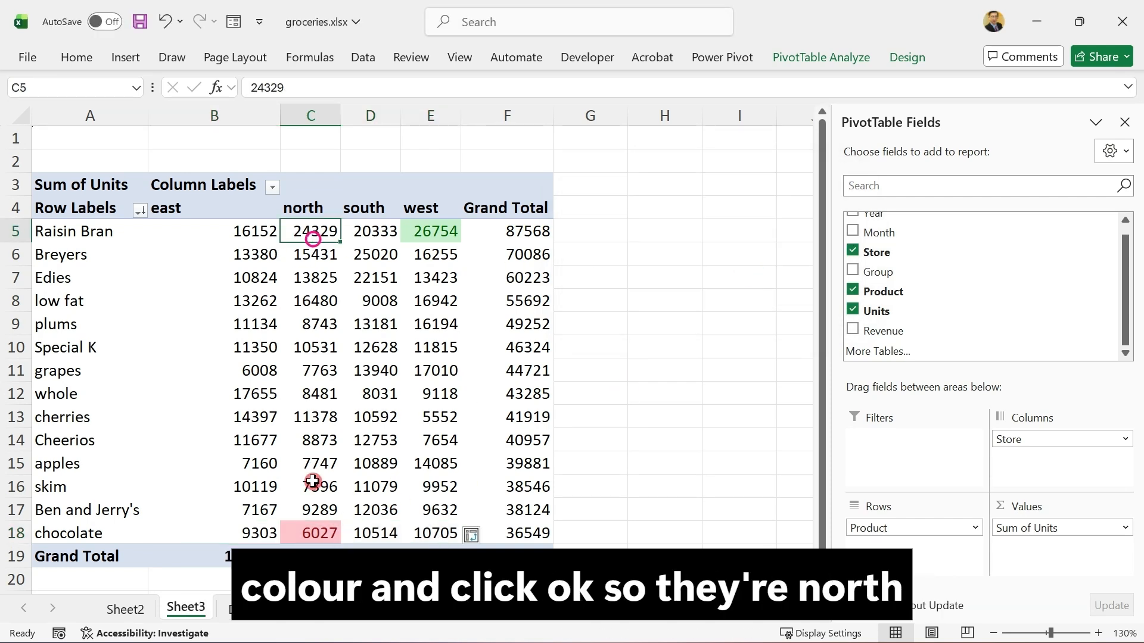
click(305, 530)
scroll(317, 336, down, 2)
scroll(317, 335, up, 2)
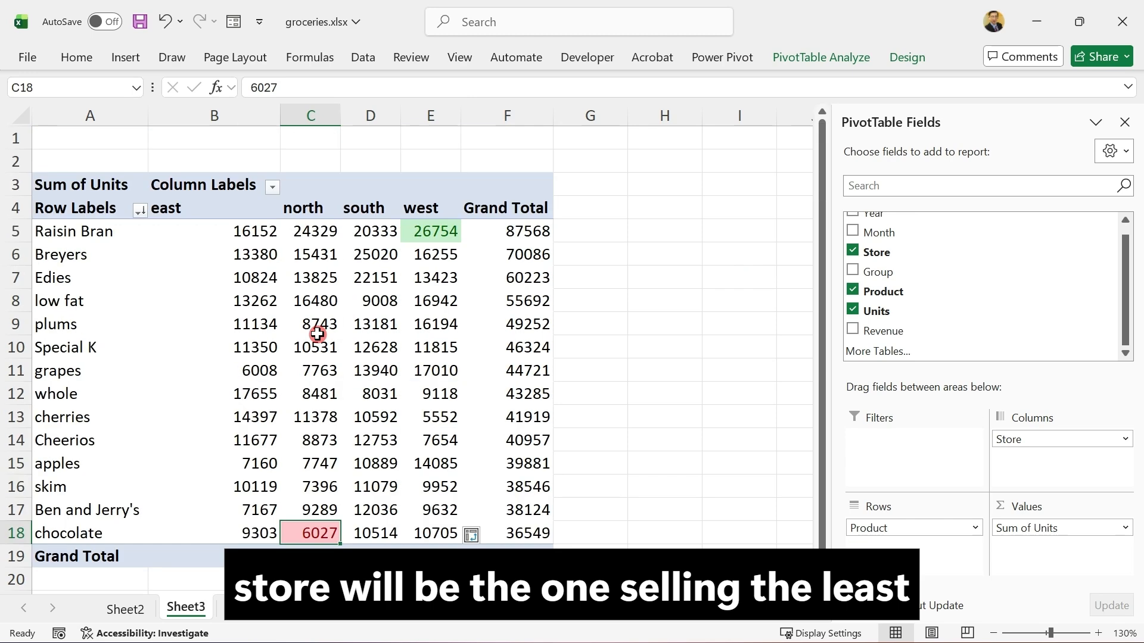
ctrl+scroll(317, 335, down, 1)
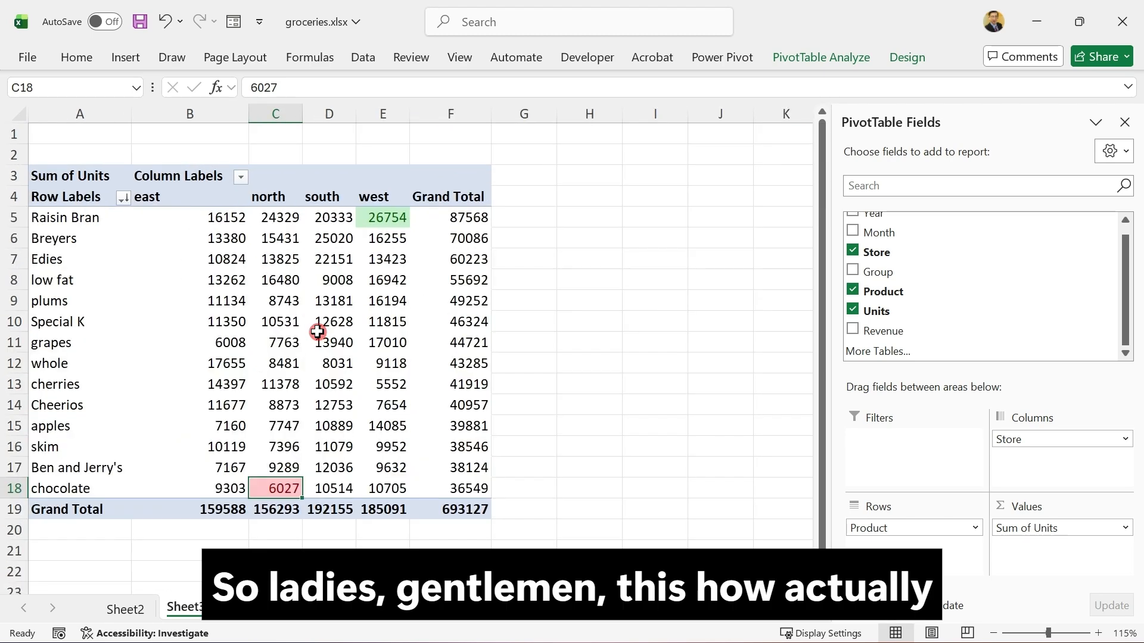
mouse_move(317, 332)
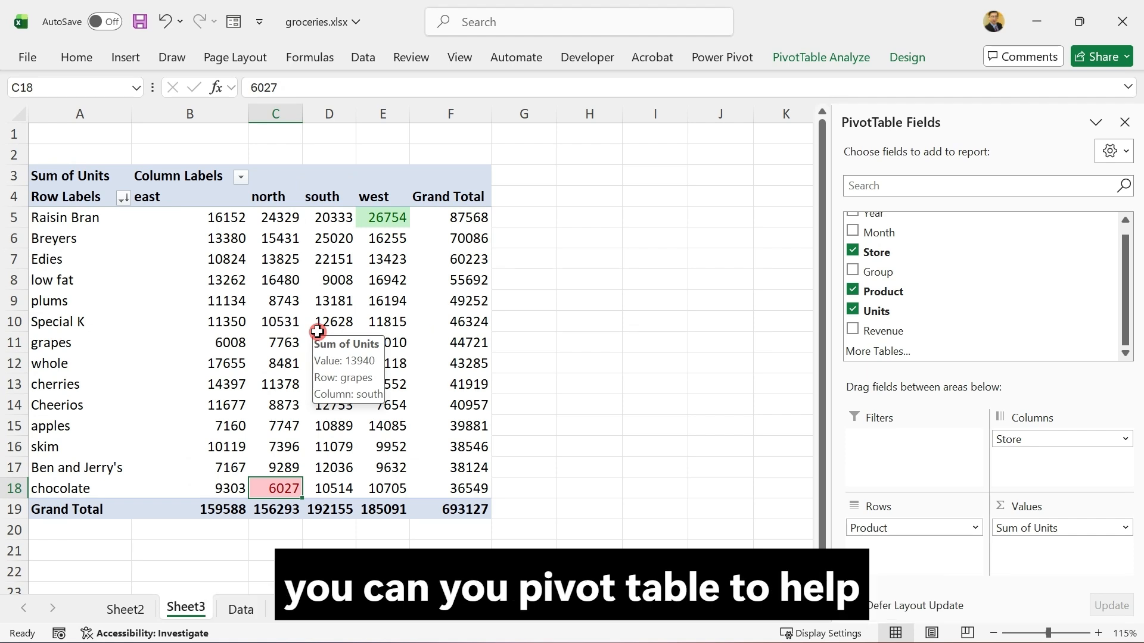